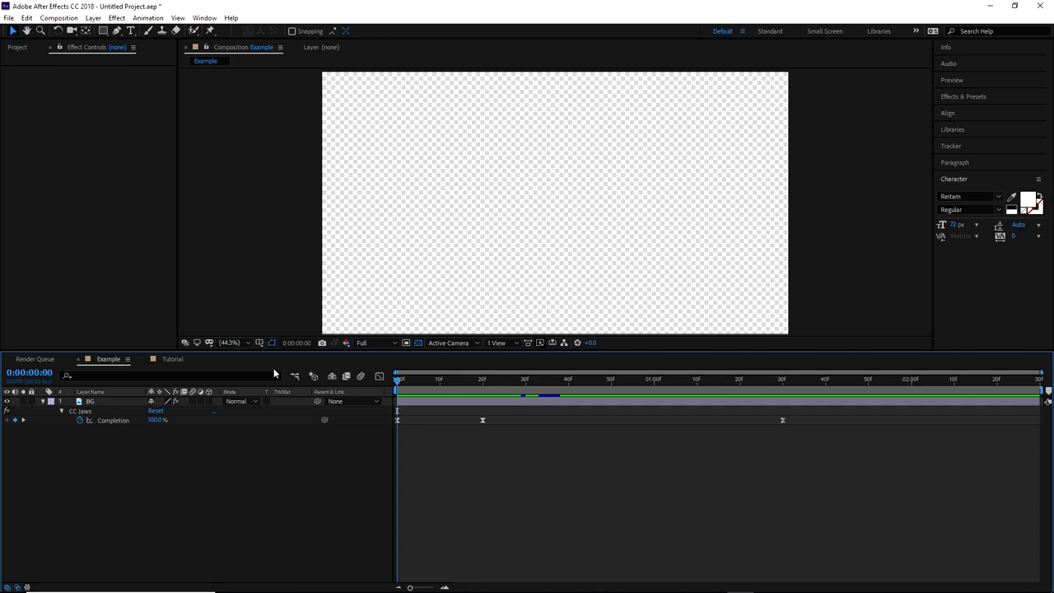
Play the Example composition to preview the finished block transition
key(space)
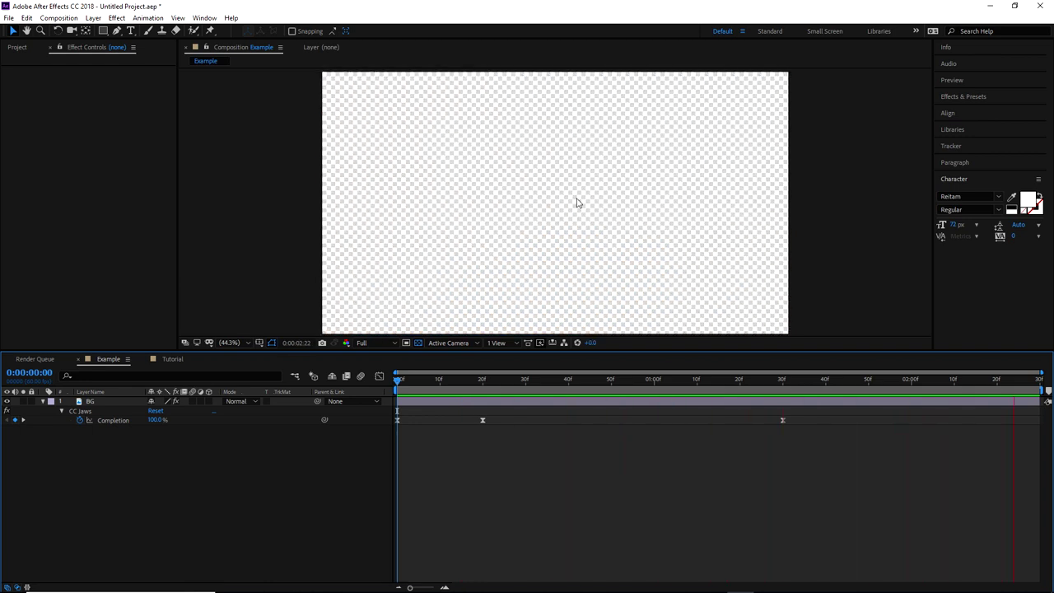
key(space)
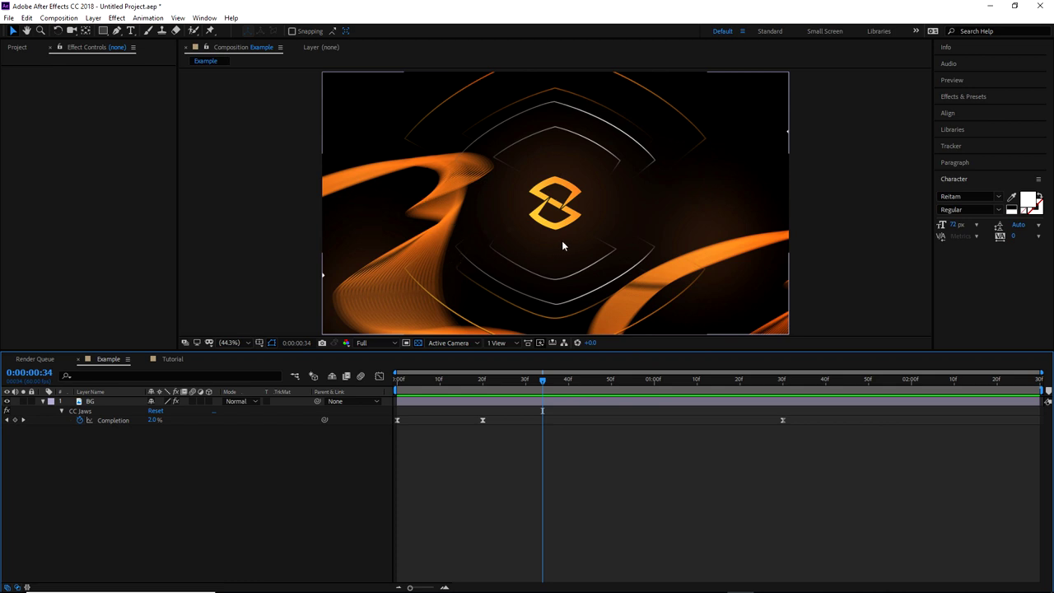
key(space)
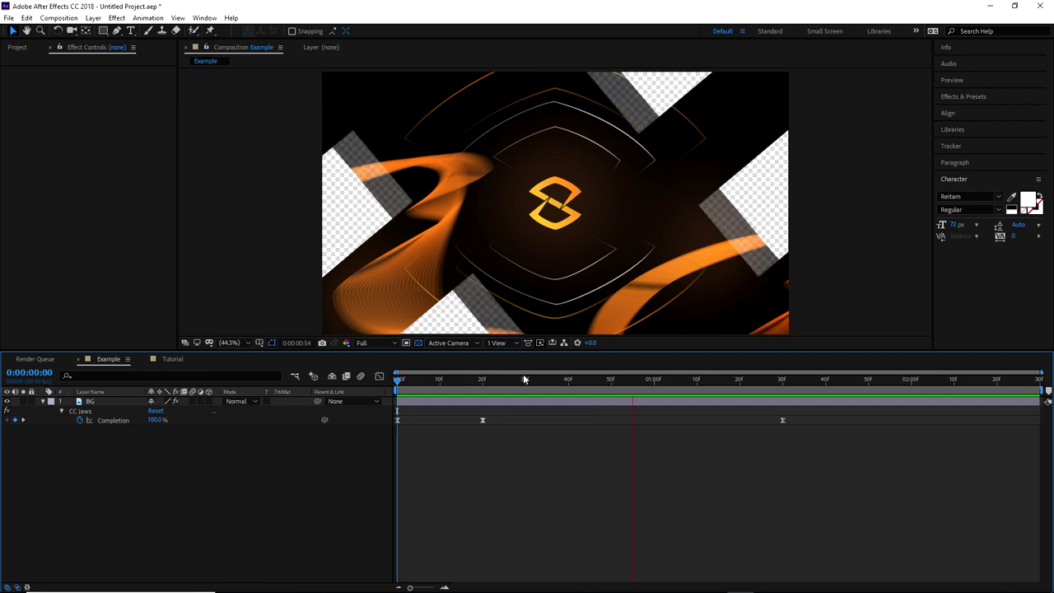
key(space)
Switch to Streamlabs OBS and look through the Intro, Screen, Scene and Ending scenes
click(579, 581)
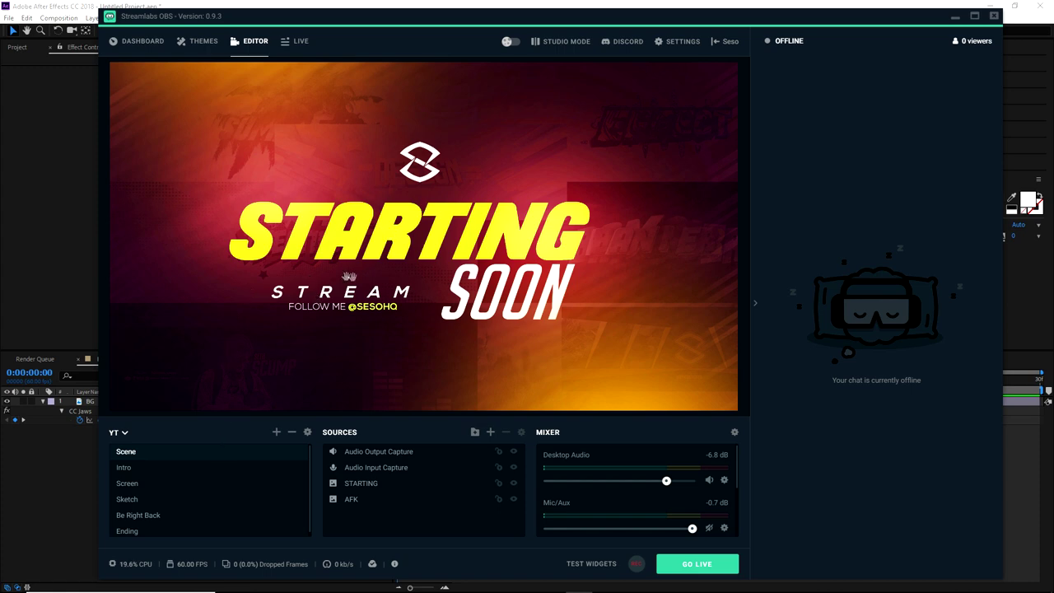
click(138, 469)
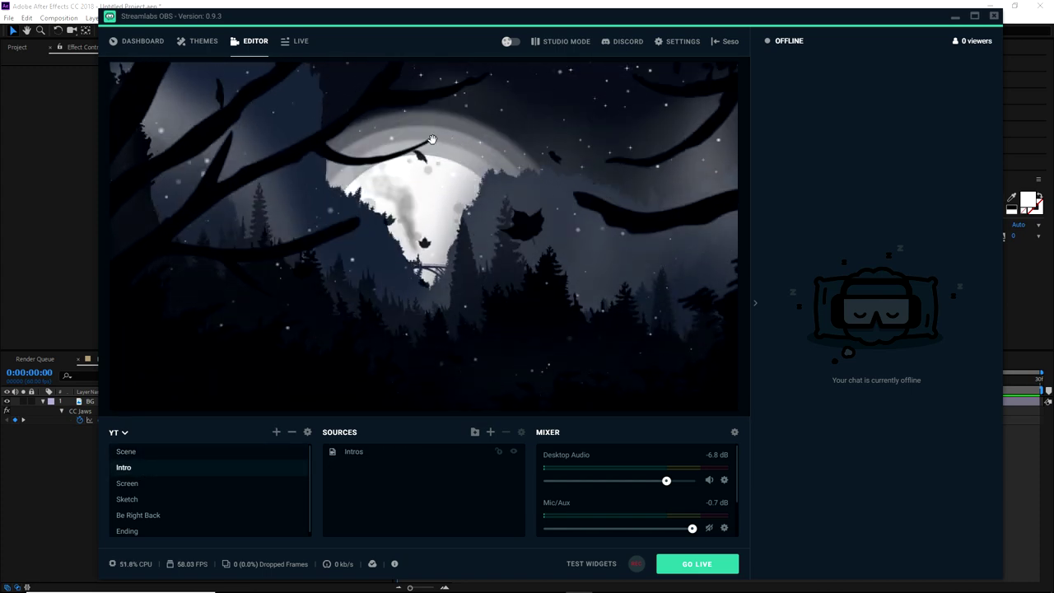
click(142, 483)
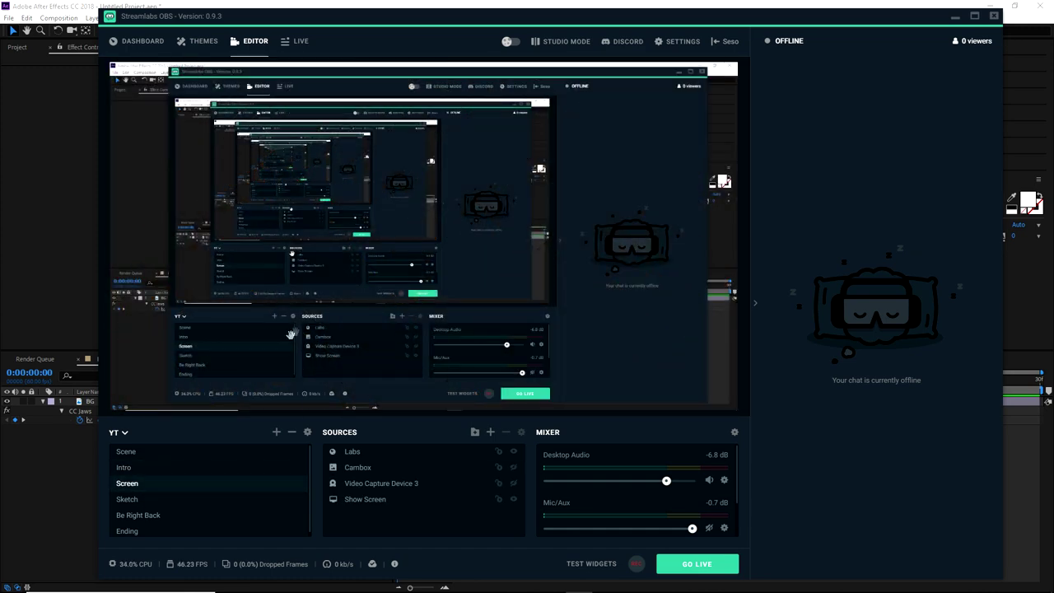
click(131, 452)
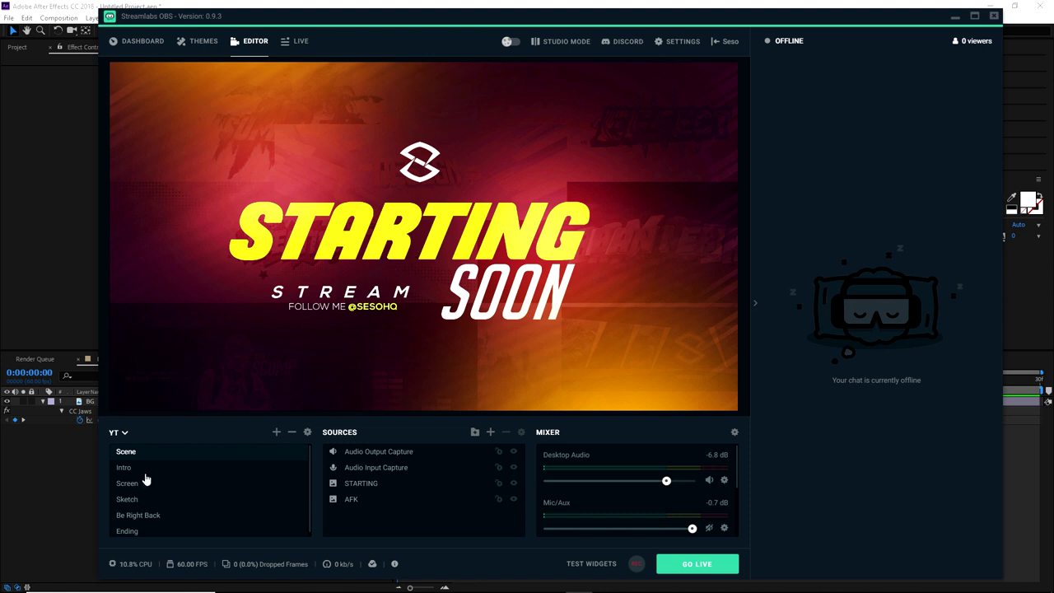
click(127, 532)
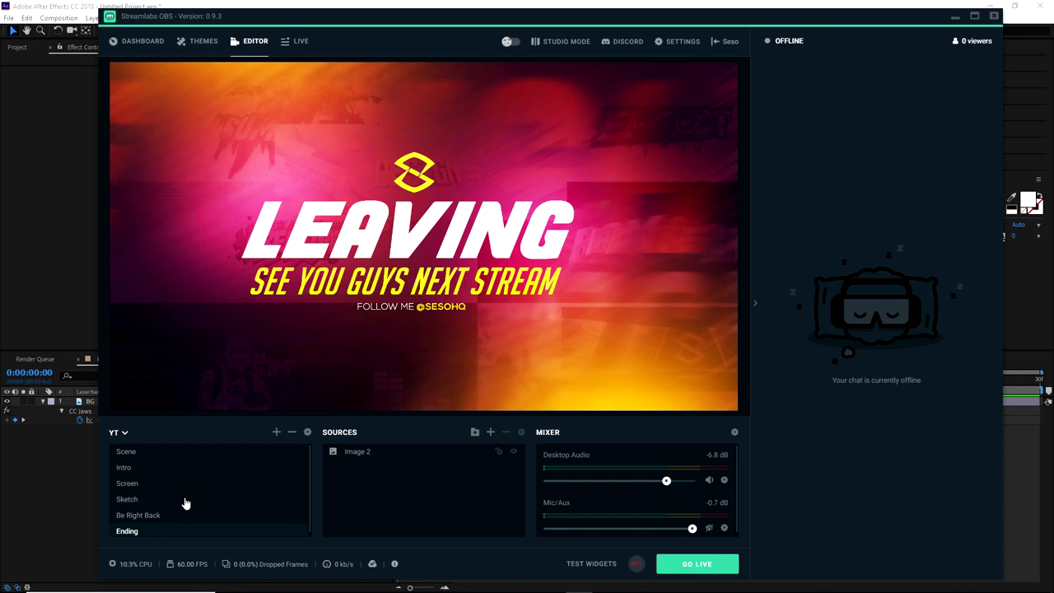
Return to After Effects, replay the Example composition, and scrub through how its transition closes and reopens
click(482, 4)
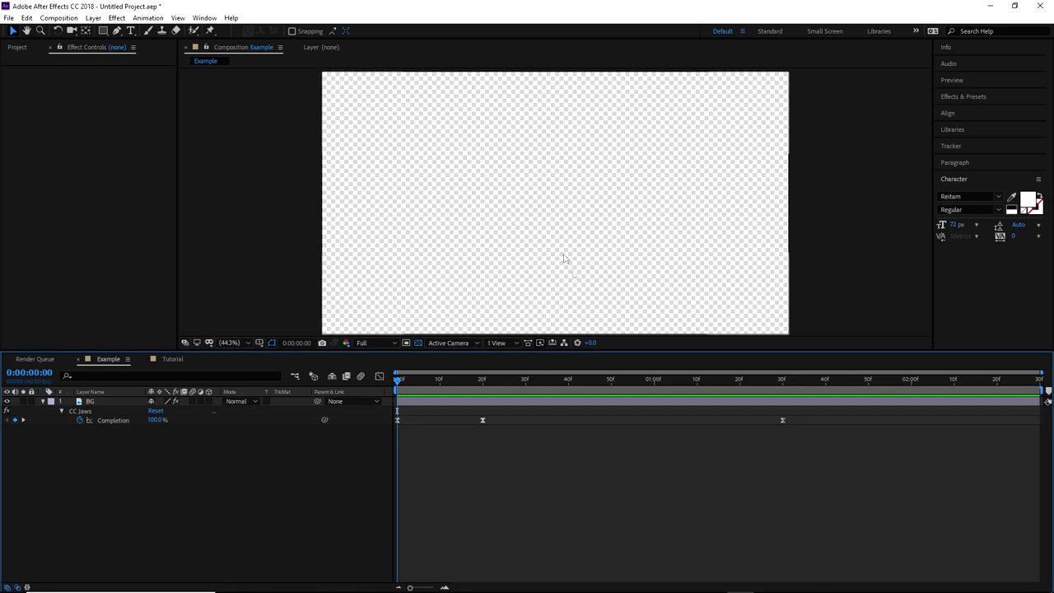
key(space)
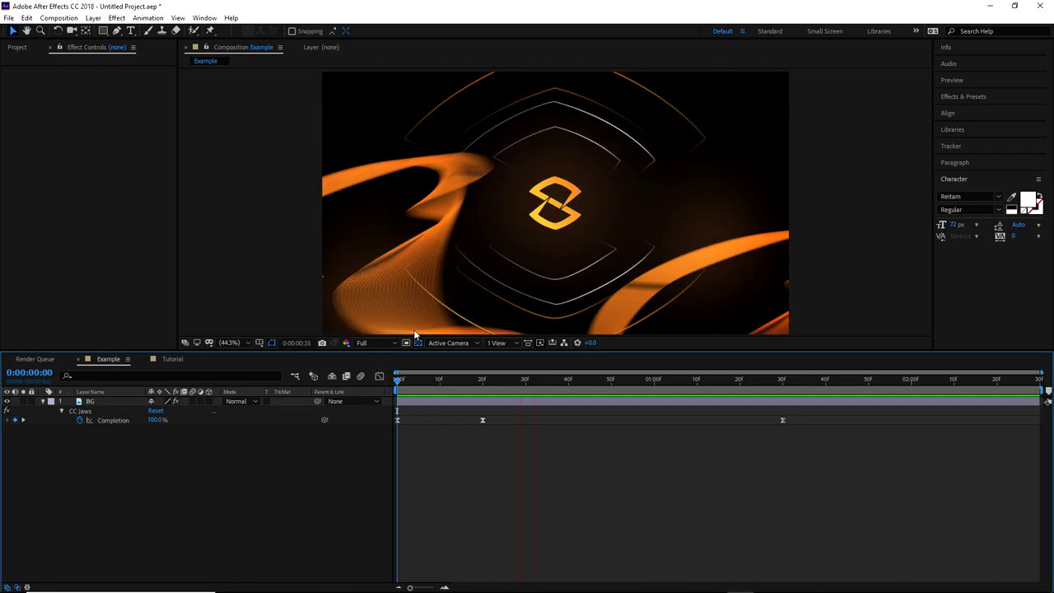
click(406, 378)
drag(406, 379, 448, 387)
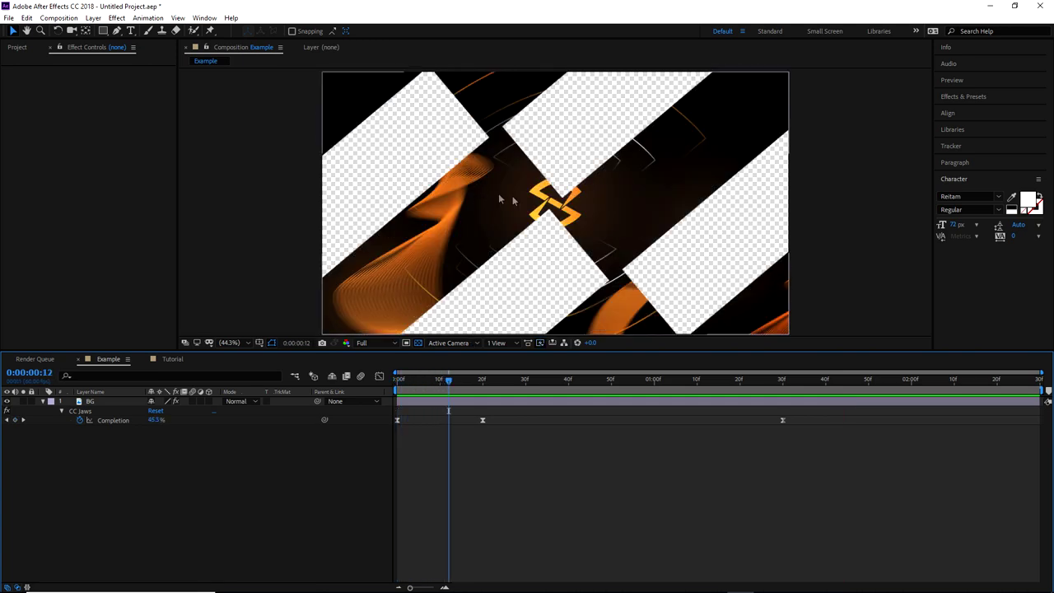
click(453, 380)
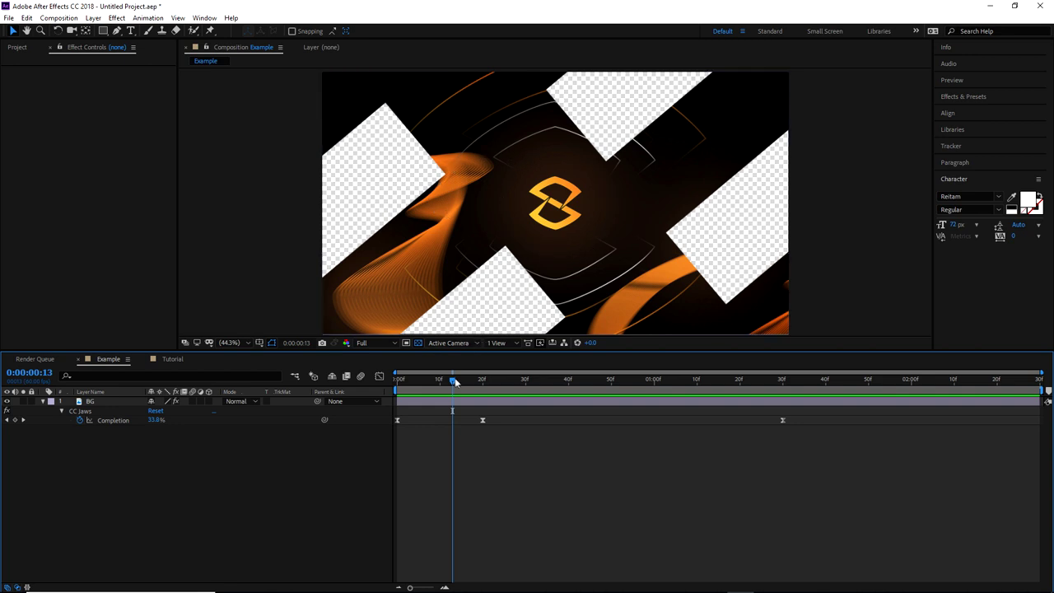
drag(453, 380, 682, 385)
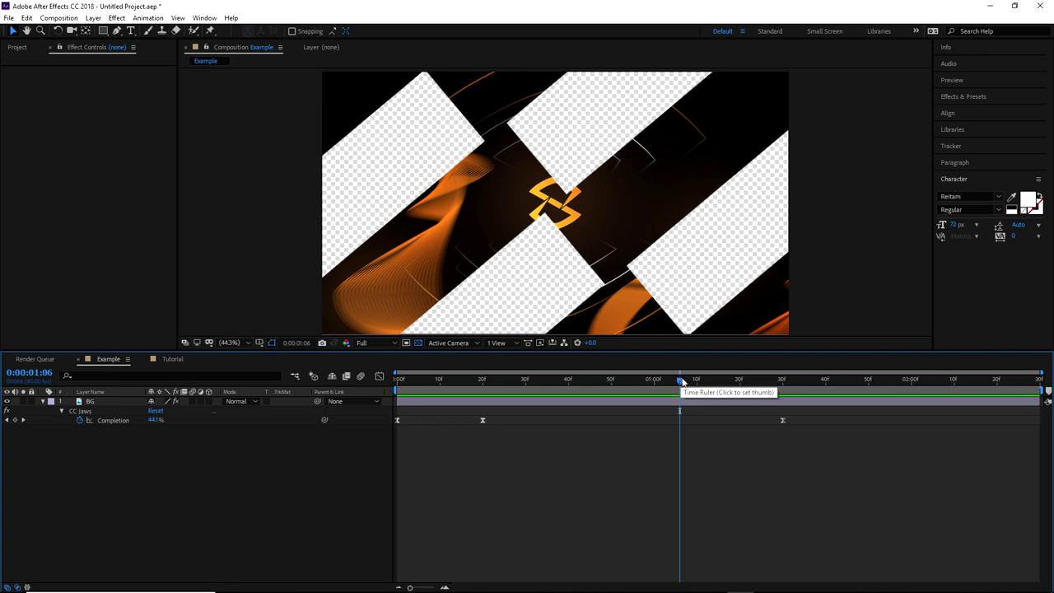
drag(464, 382, 378, 379)
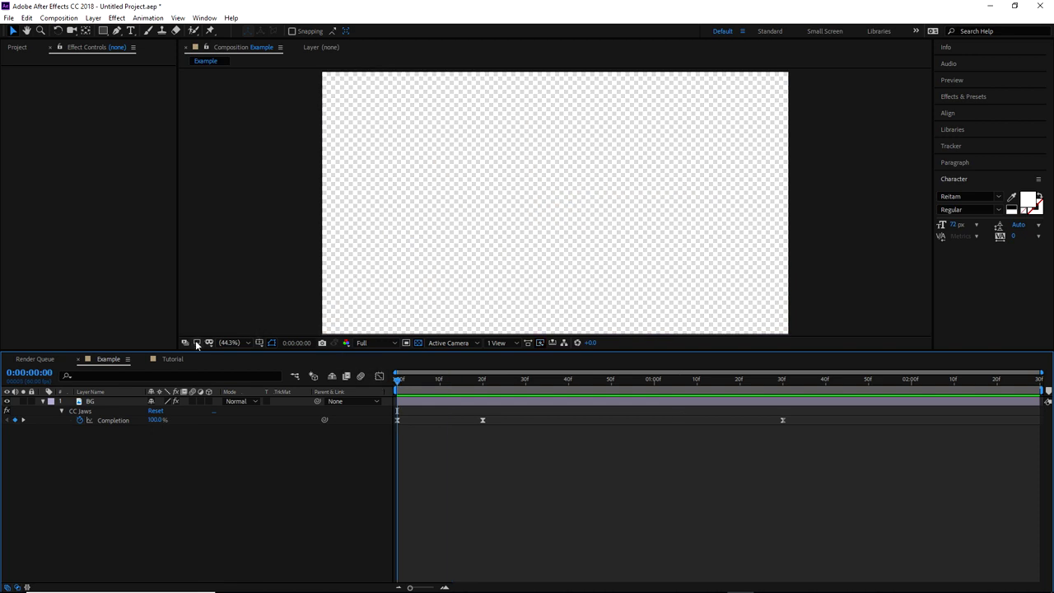
Create a 1920 x 1080 px black solid named Background in the Tutorial composition
click(172, 359)
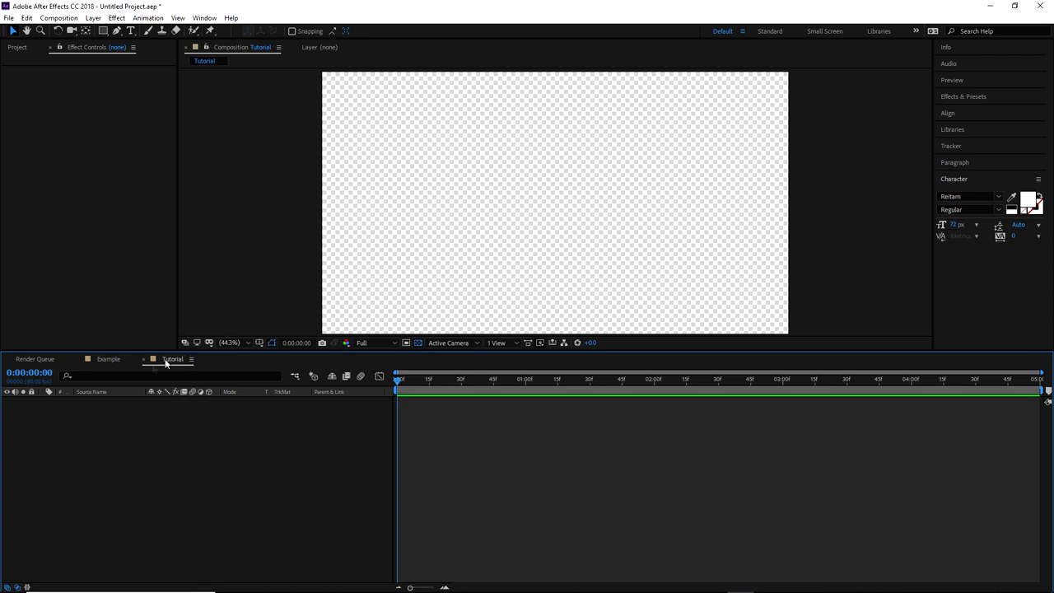
right_click(159, 424)
mouse_move(167, 420)
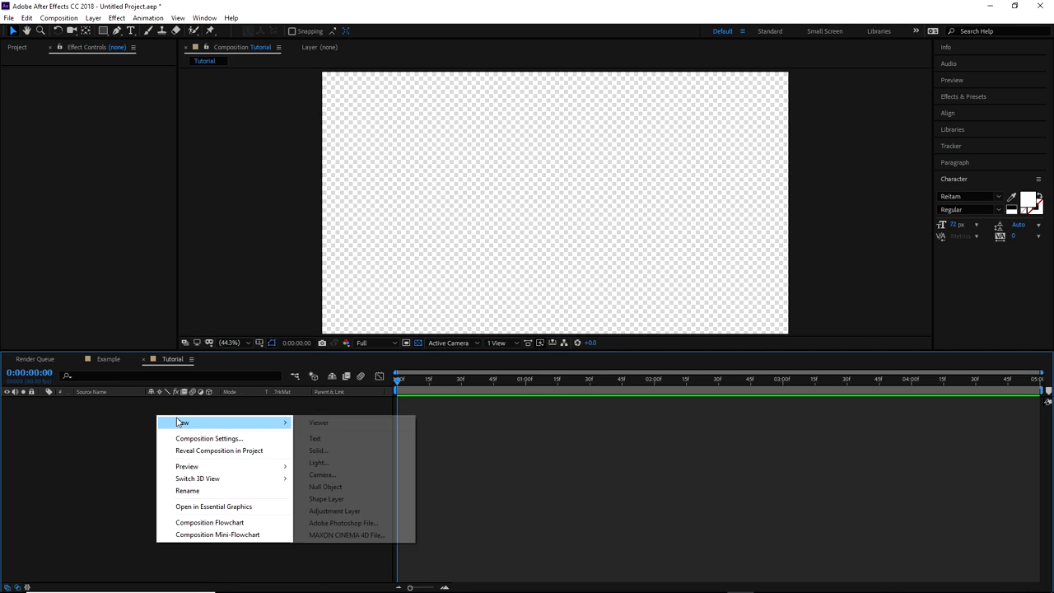
click(313, 452)
text(Backgr)
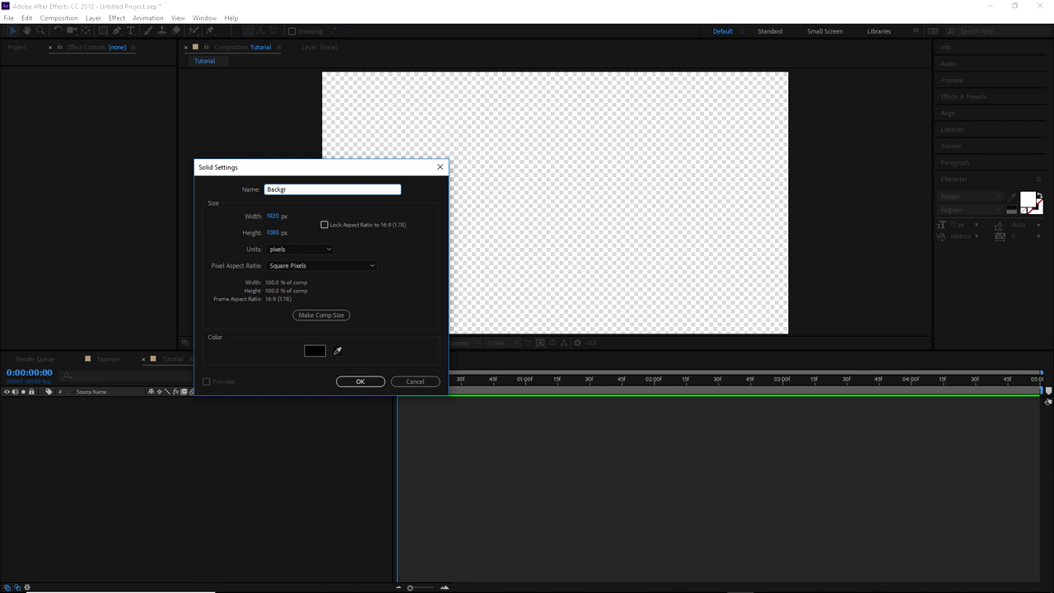
text(ound)
key(Return)
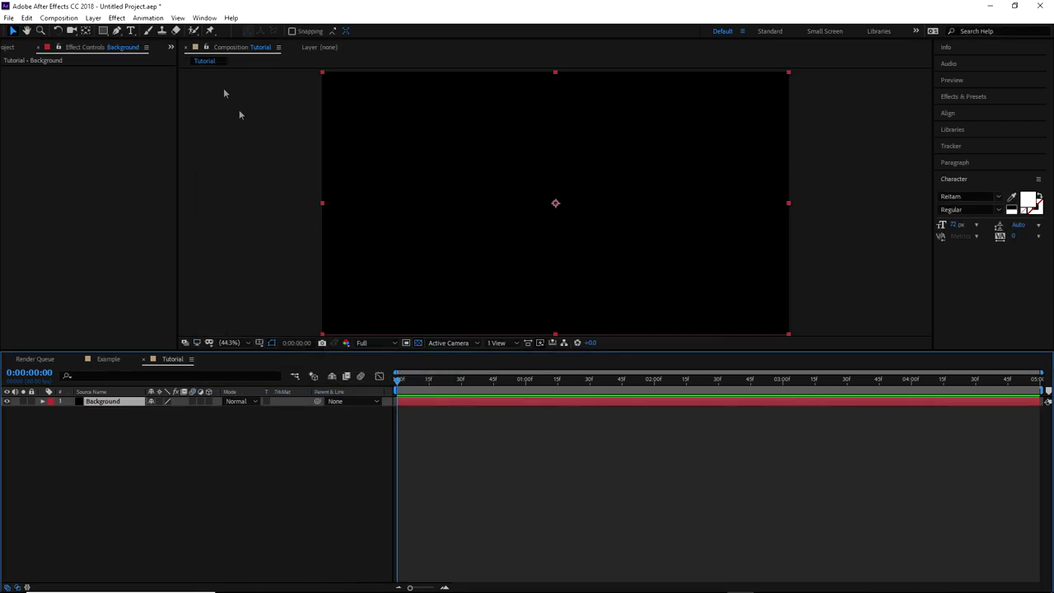
Apply the CC Jaws transition effect to the Background layer and set its Completion to 29%
click(116, 17)
mouse_move(231, 17)
mouse_move(116, 17)
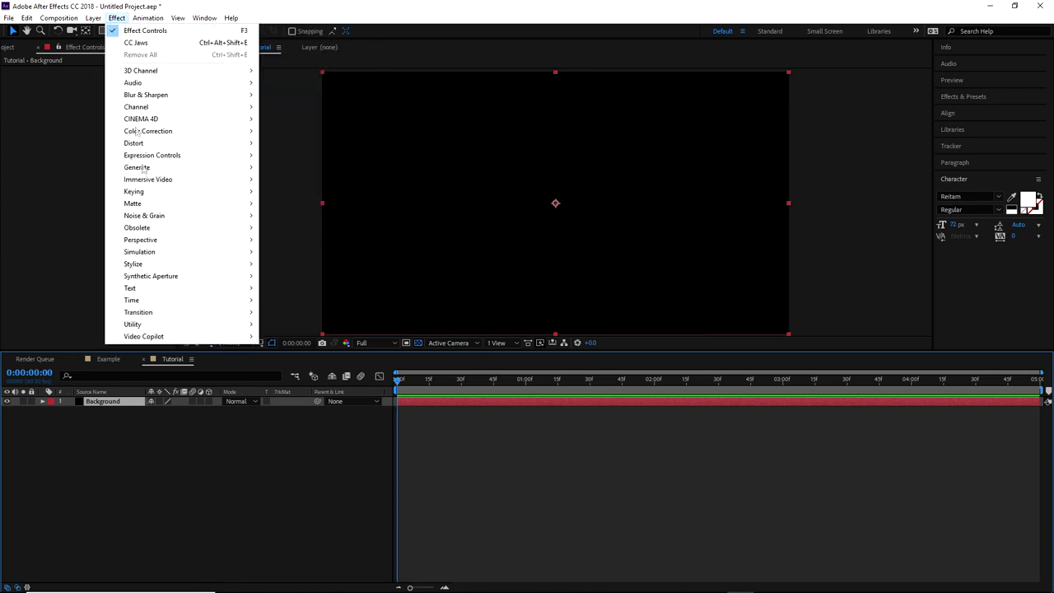
mouse_move(139, 312)
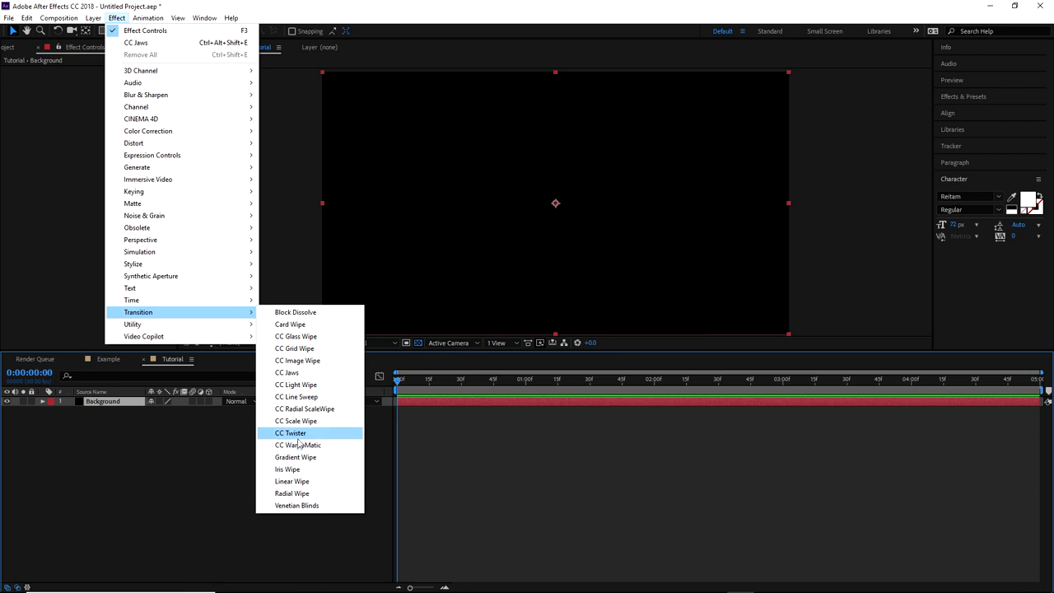
click(301, 375)
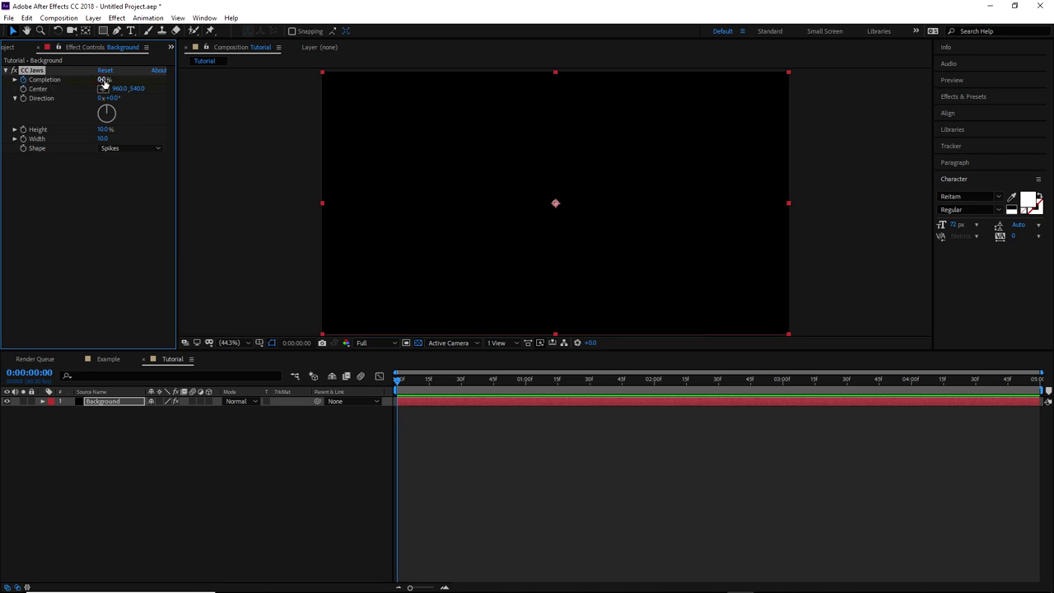
drag(104, 79, 226, 100)
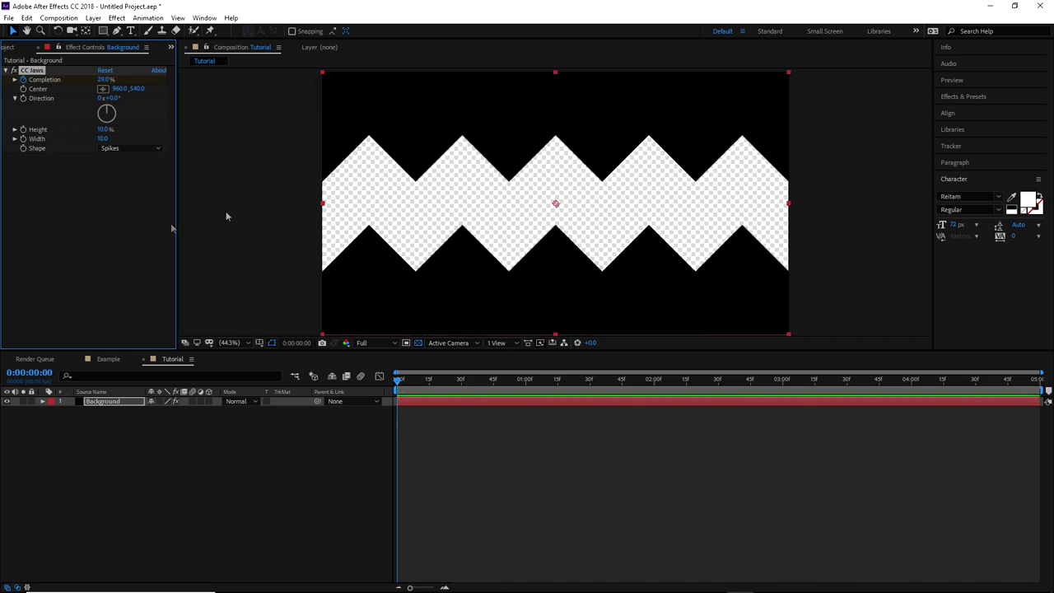
Try the RoboJaw, Block and Waves shapes for CC Jaws, settling on Block
click(128, 147)
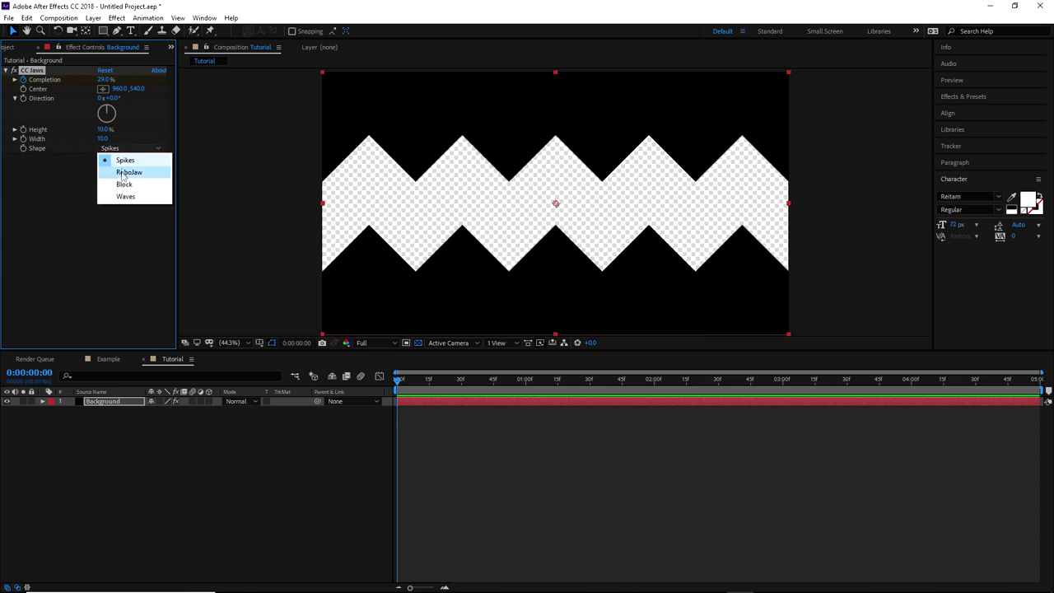
click(129, 172)
click(130, 148)
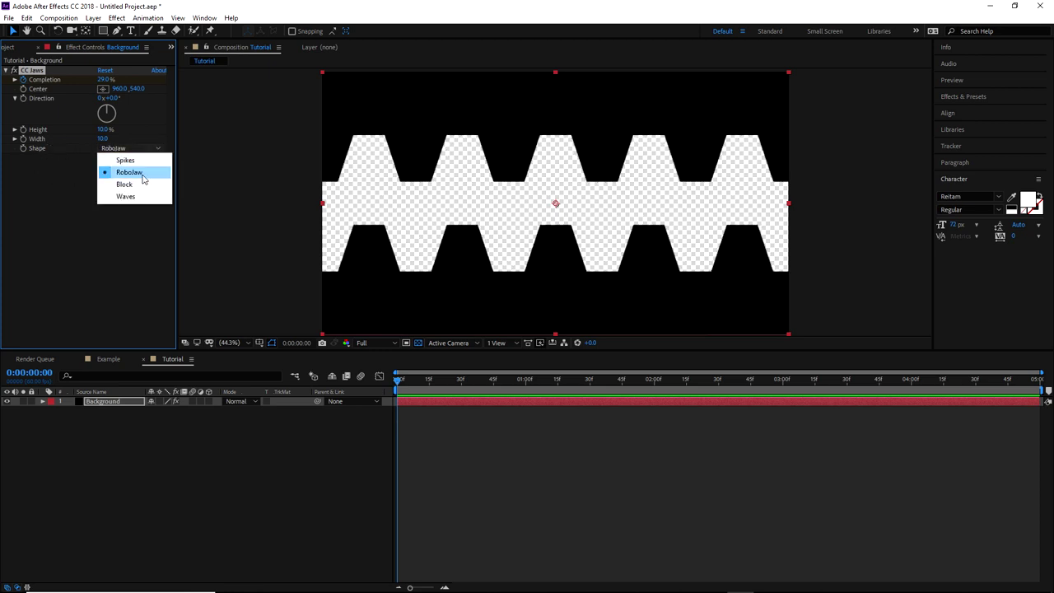
click(138, 184)
click(144, 147)
click(128, 196)
click(132, 149)
click(126, 186)
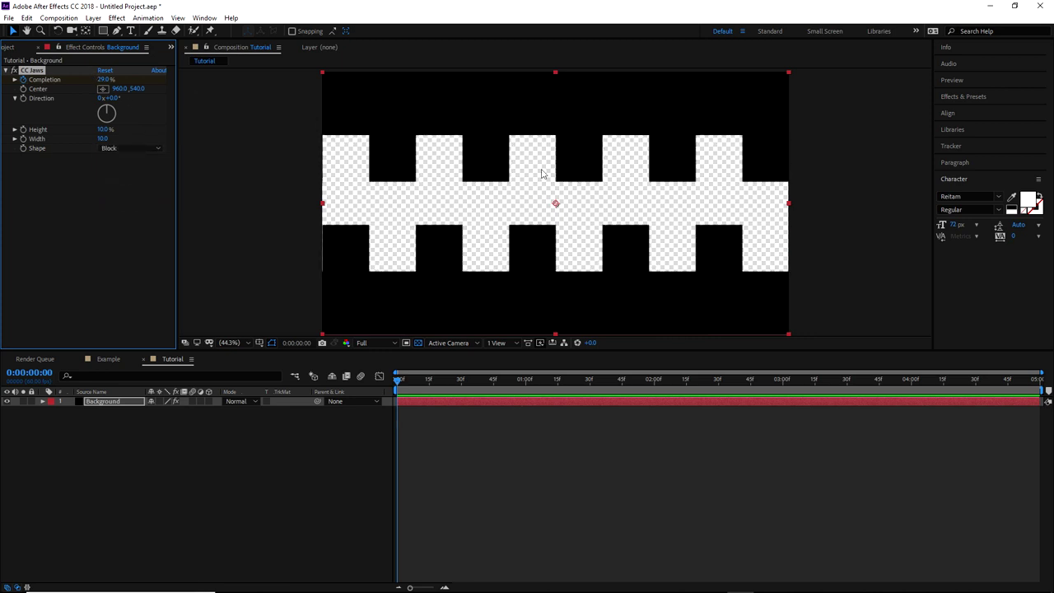
Examine the Example composition's block pattern at frame 11, then return to the Tutorial composition
click(108, 359)
mouse_move(433, 380)
mouse_down()
mouse_move(476, 379)
mouse_move(443, 380)
mouse_up()
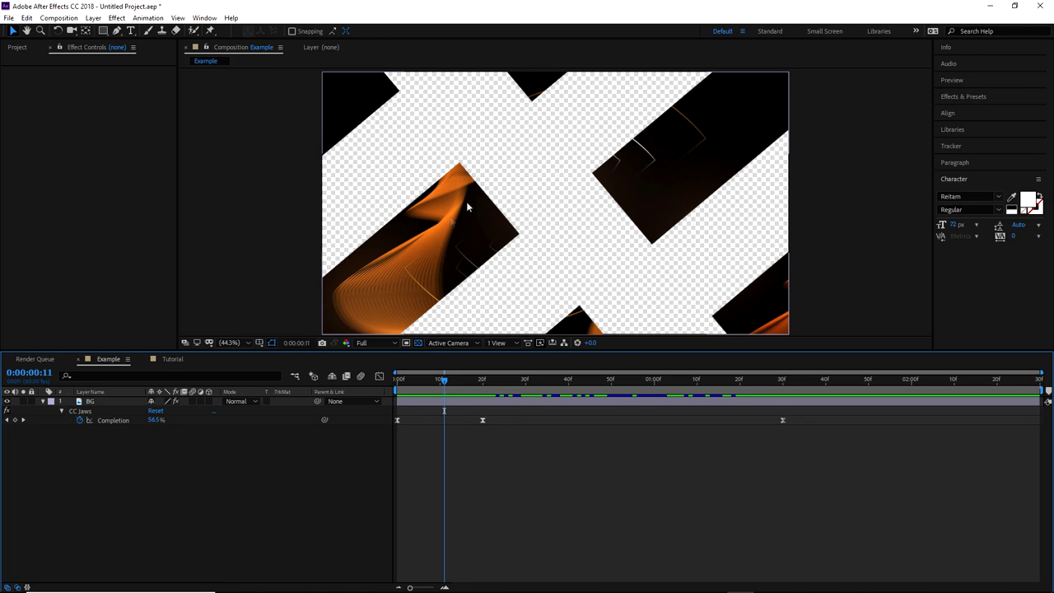
click(163, 359)
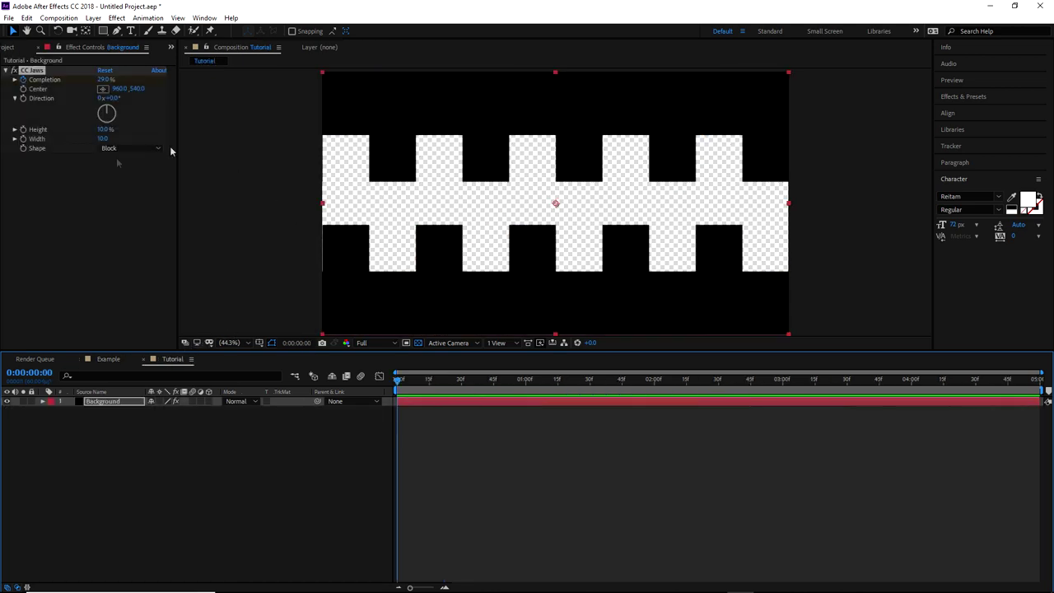
Set the CC Jaws Direction to 50°, Width to 20 and Height to 100%
click(112, 98)
text(50)
key(Return)
click(102, 138)
text(100)
double_click(104, 138)
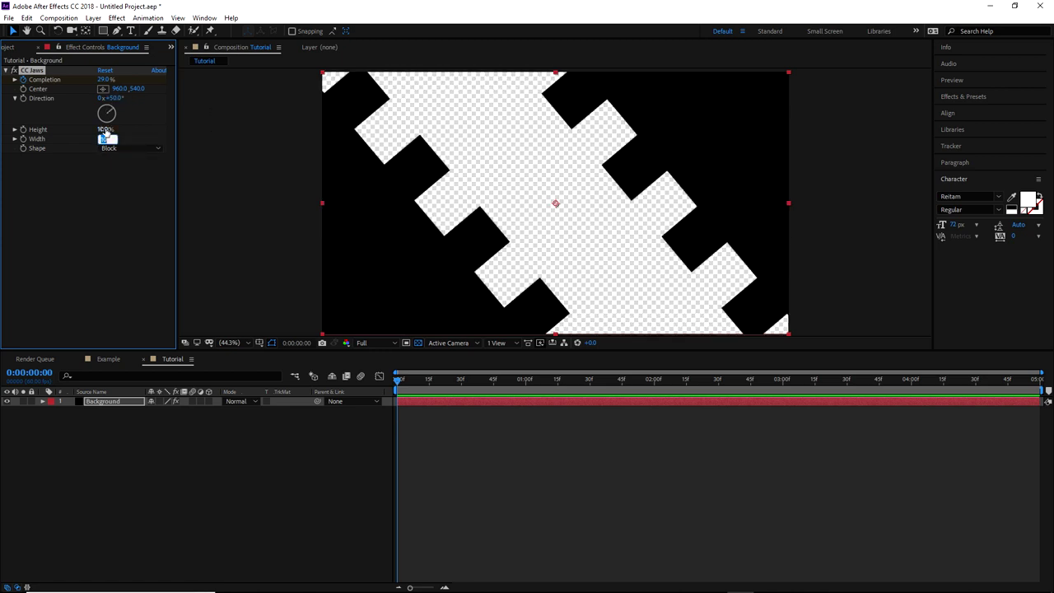
key(Return)
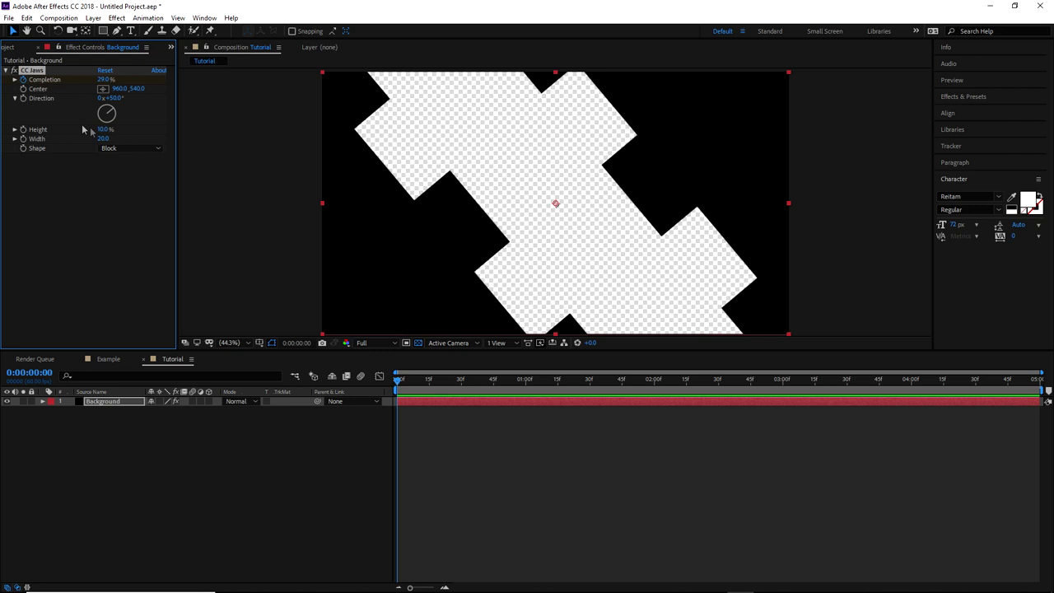
drag(104, 129, 169, 144)
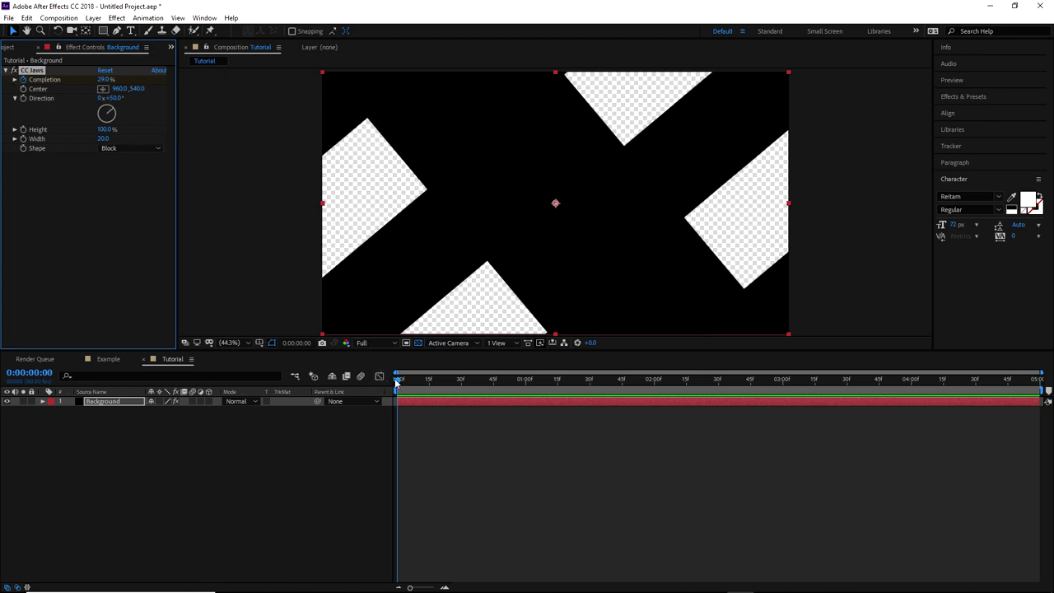
Keyframe the CC Jaws Completion at 0% at 0:00:01:30 and 99% at the composition's start
drag(397, 381, 589, 389)
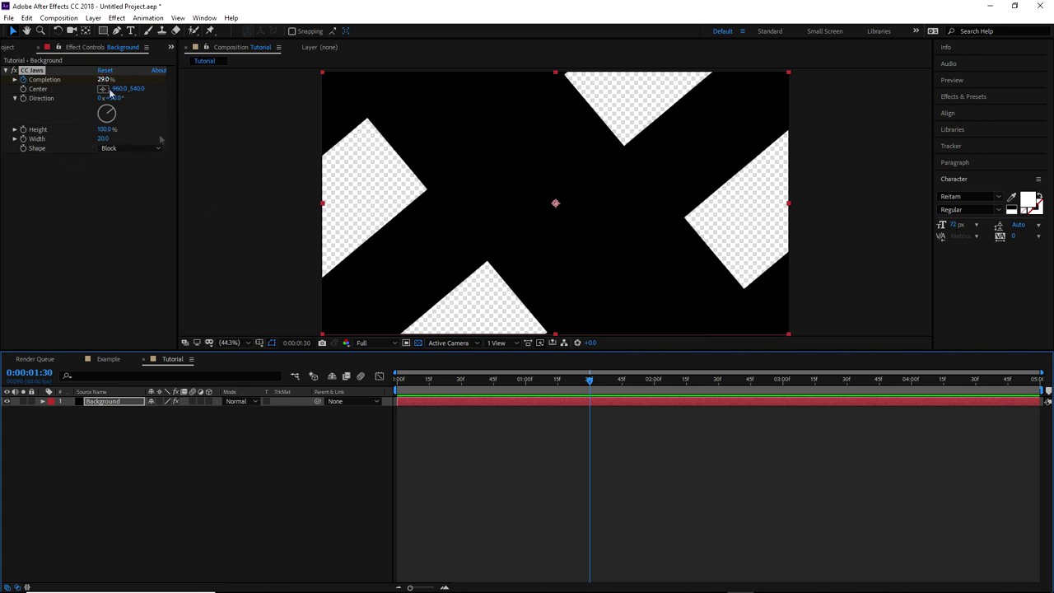
key(u)
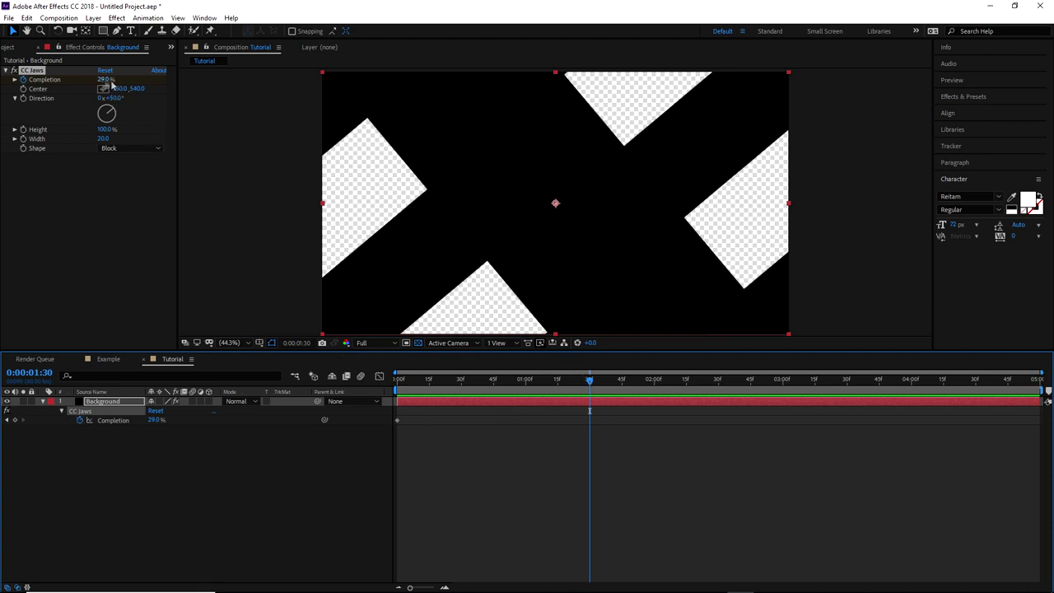
drag(105, 79, 66, 81)
drag(590, 379, 397, 379)
drag(105, 79, 145, 79)
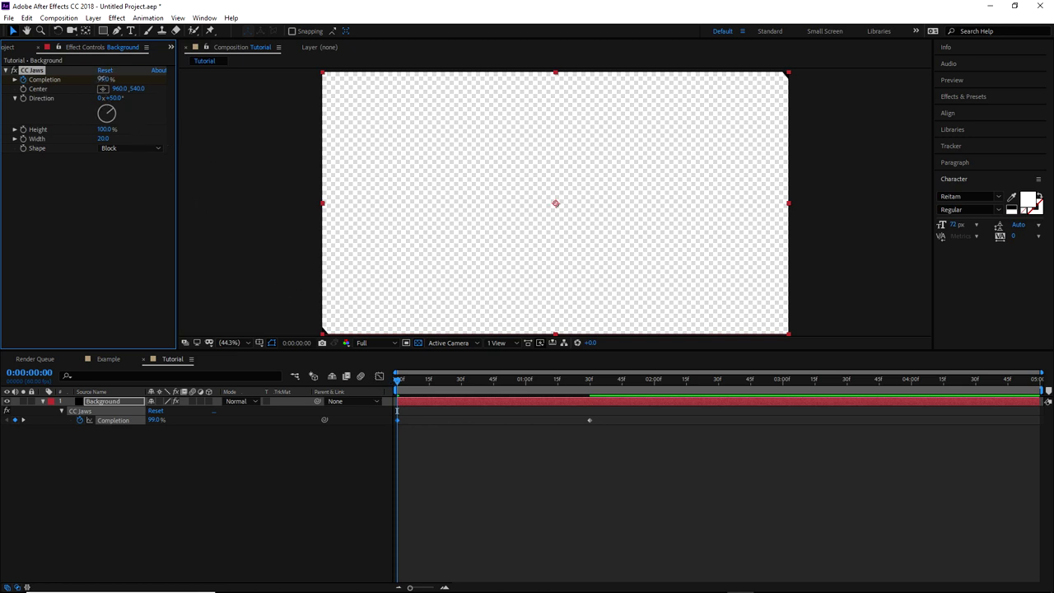
Add a CC Jaws Completion keyframe of 100% at 0:00:02:31 and preview the animation from the start
drag(399, 381, 593, 400)
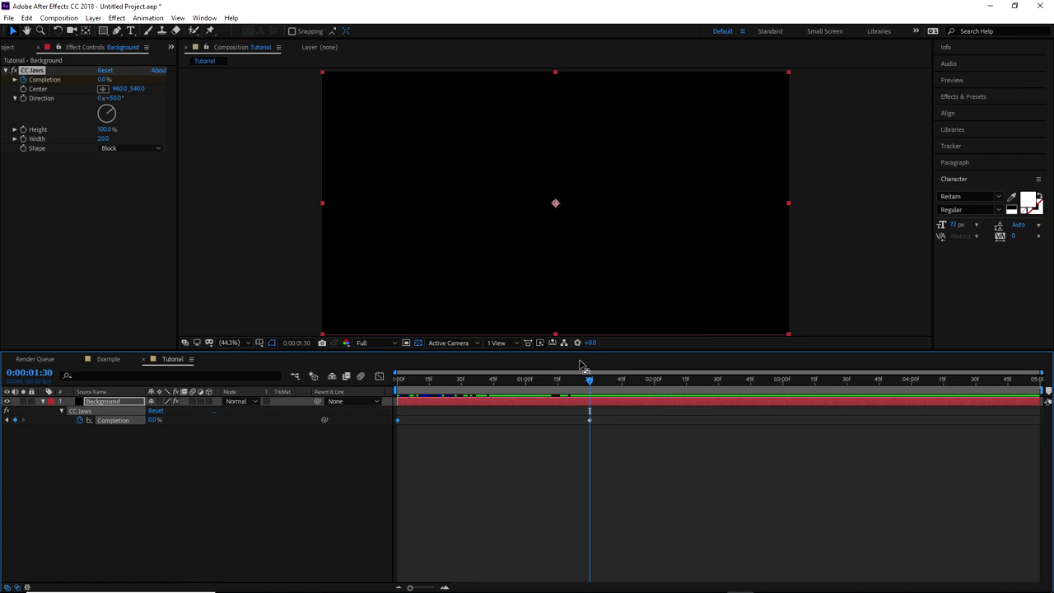
drag(588, 379, 721, 383)
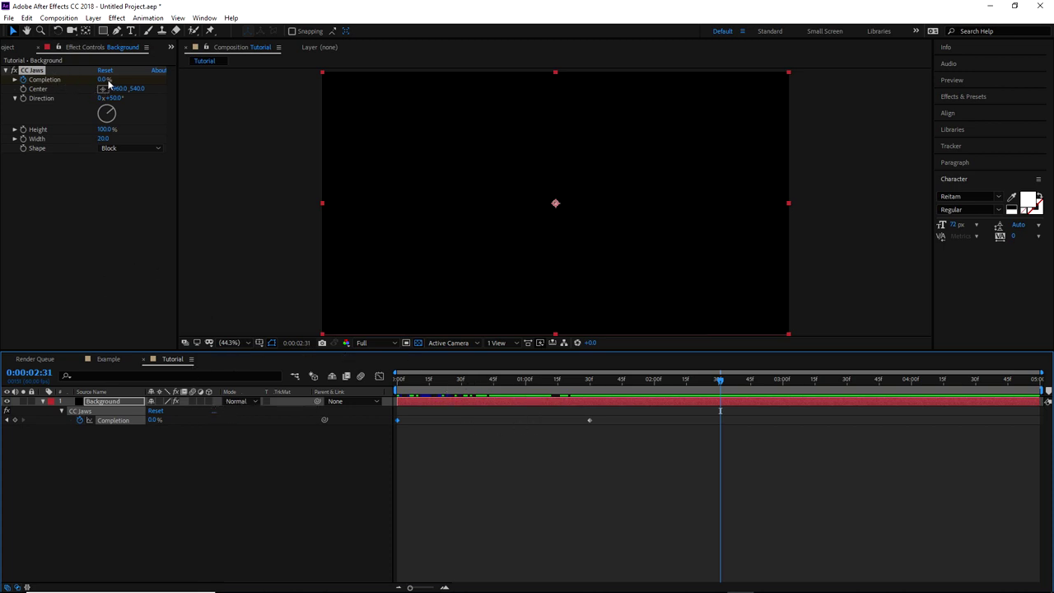
drag(104, 79, 197, 93)
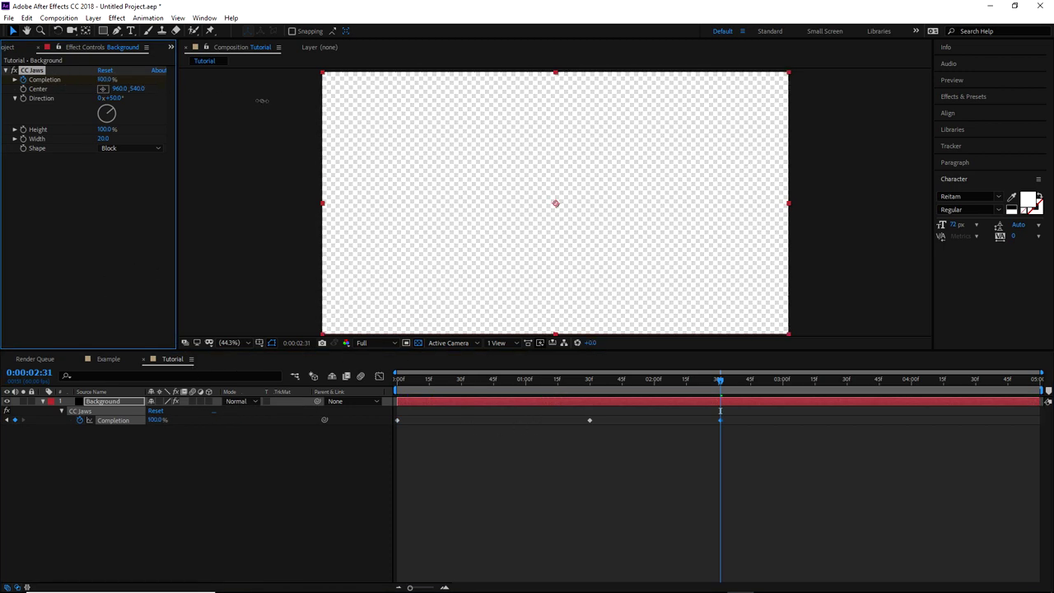
key(Home)
key(space)
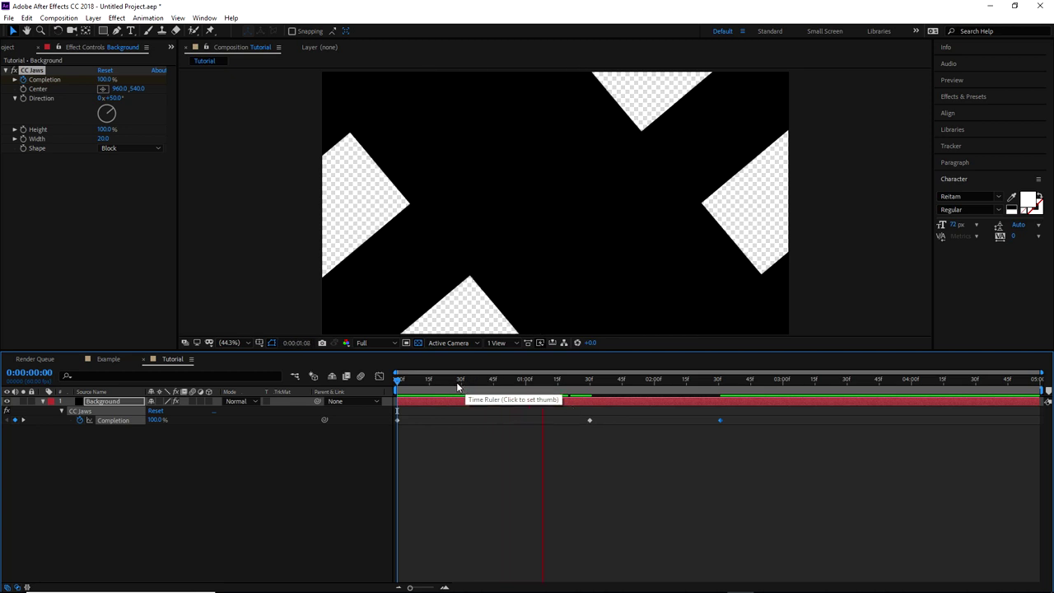
Move the middle Completion keyframe to 0:00:00:30 and preview the faster closing
drag(588, 421, 462, 422)
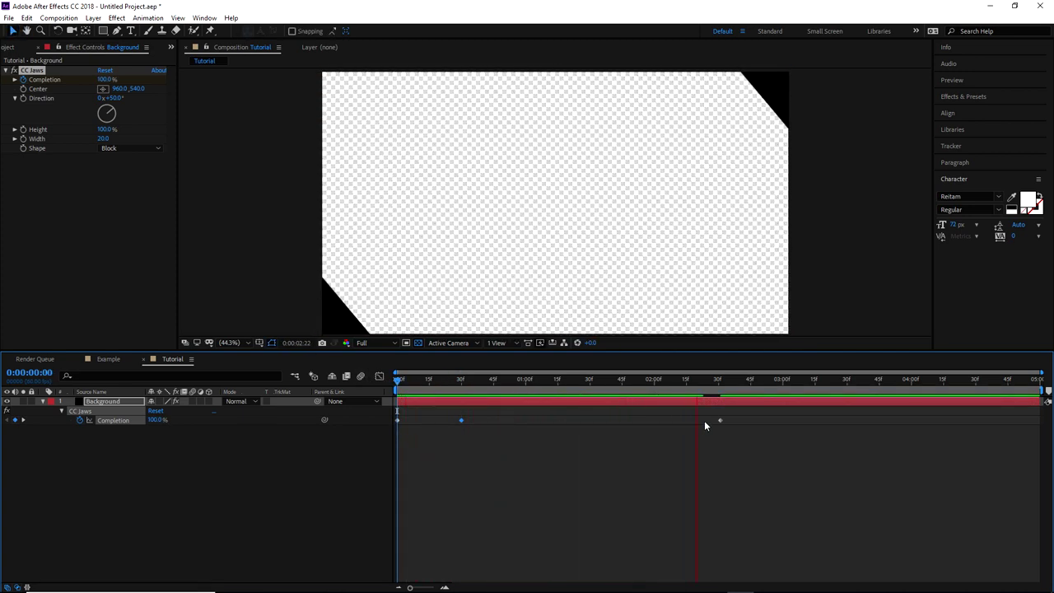
key(space)
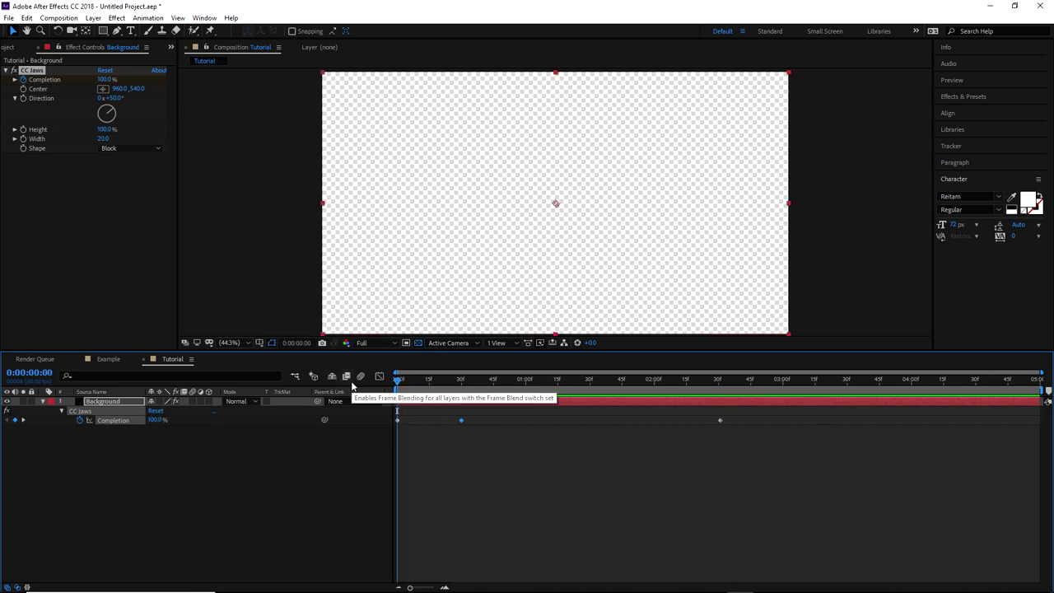
key(space)
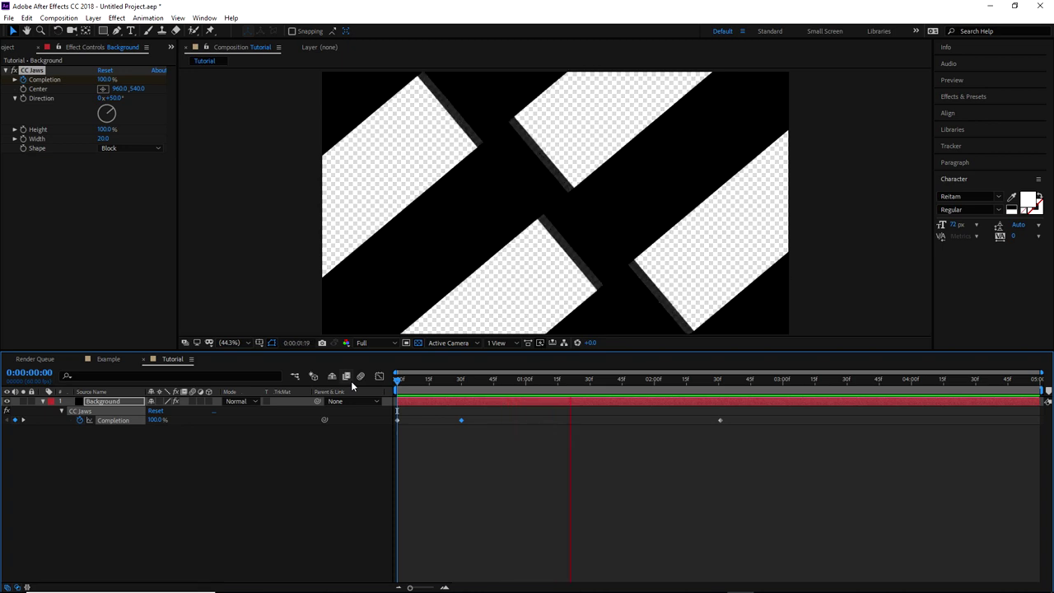
click(397, 380)
click(398, 381)
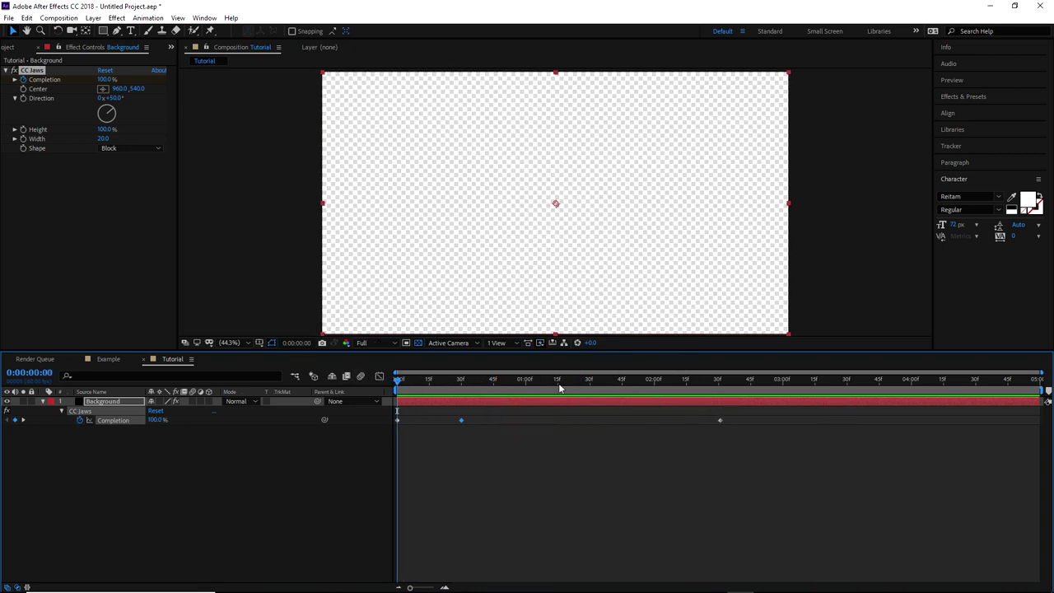
Move the last Completion keyframe to 0:00:02:00 and play back the animation
click(592, 382)
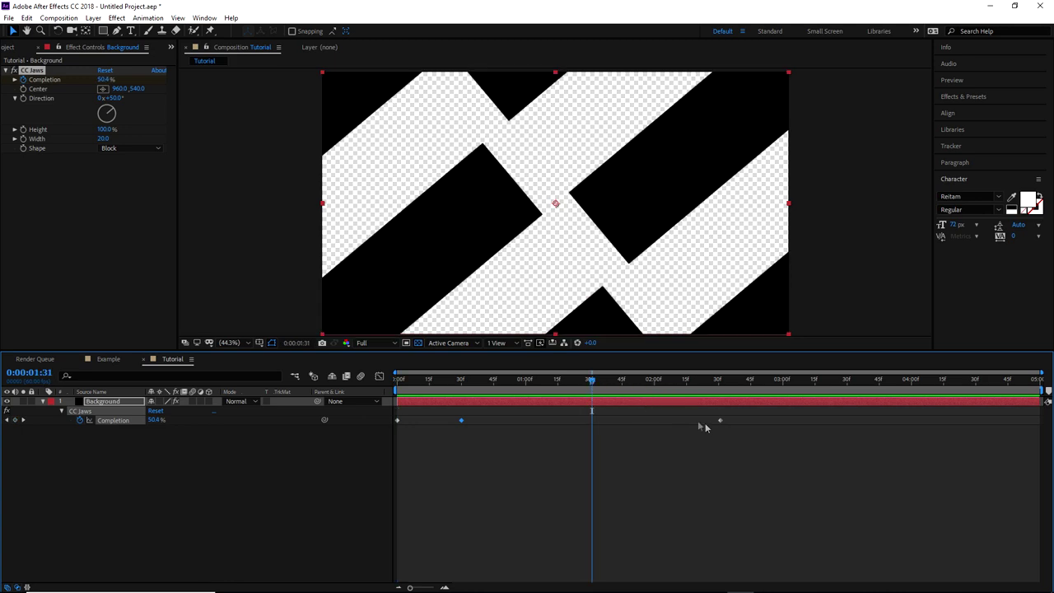
click(582, 382)
drag(582, 383, 655, 379)
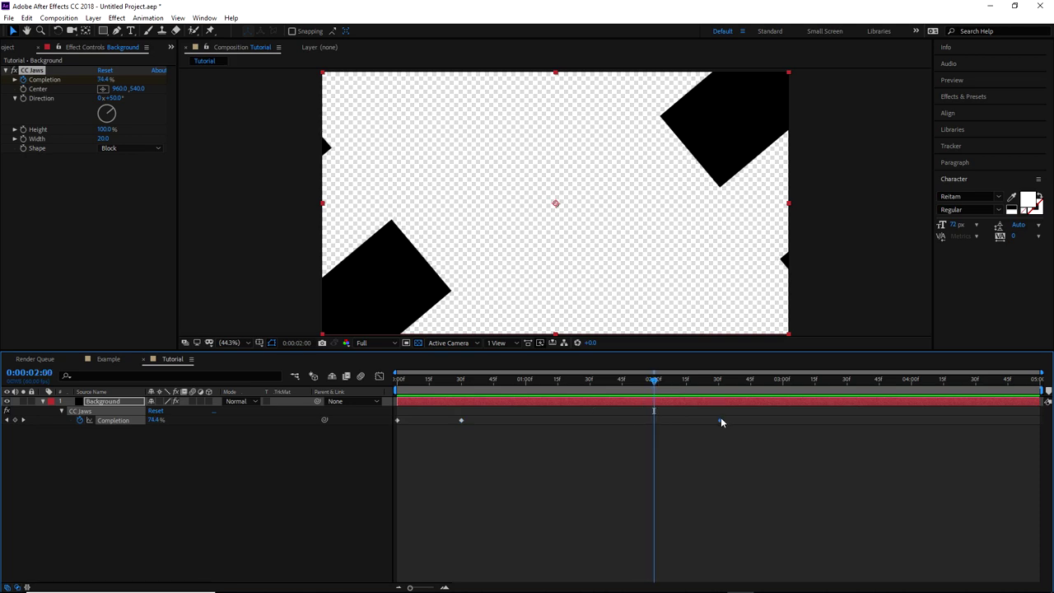
drag(652, 381, 437, 371)
key(space)
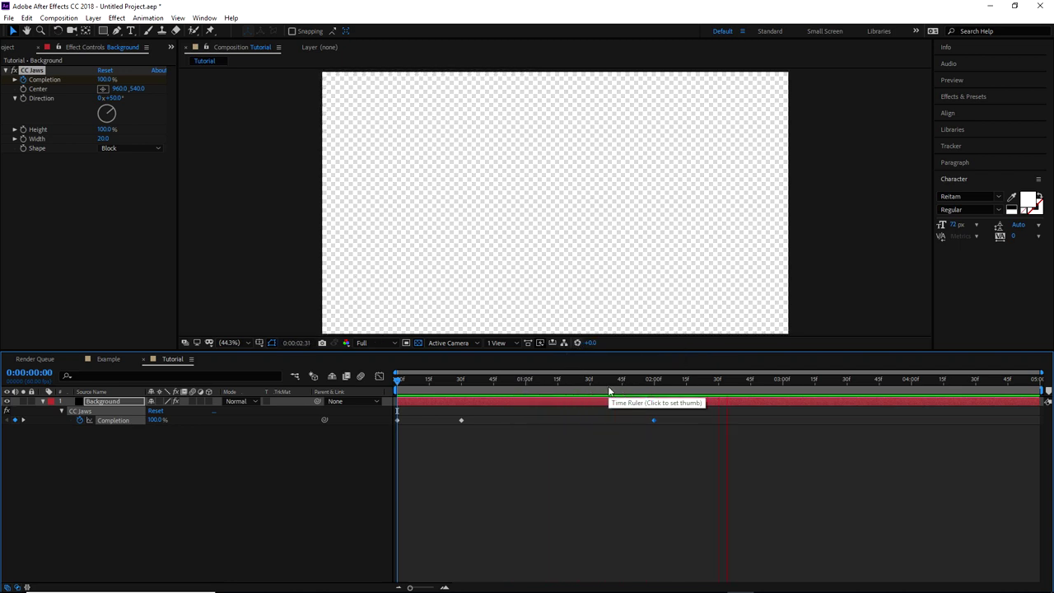
Apply Easy Ease to all three Completion keyframes and preview the motion
drag(680, 418, 392, 422)
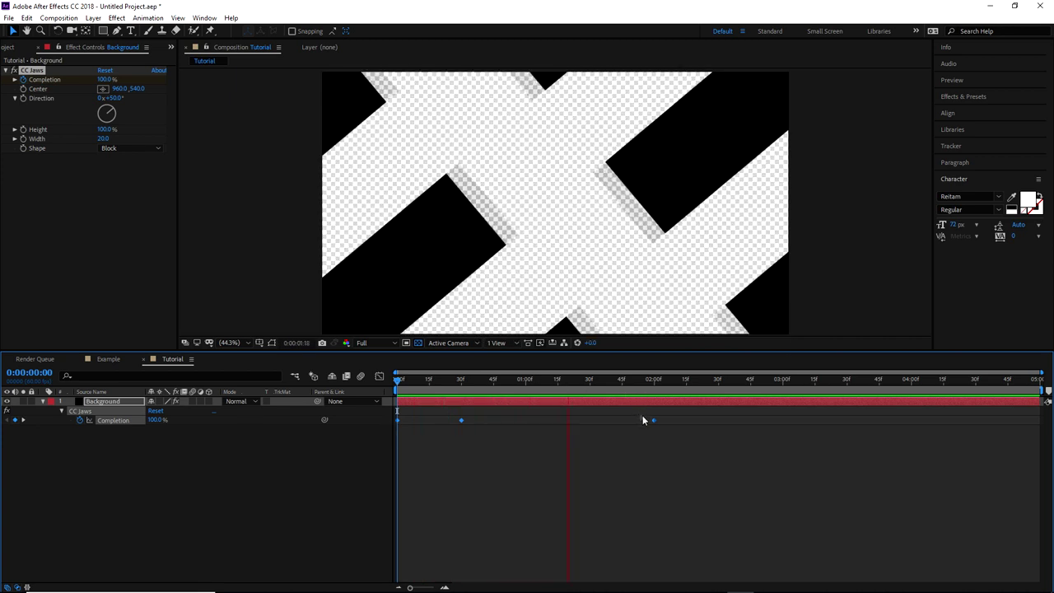
right_click(653, 424)
mouse_move(692, 557)
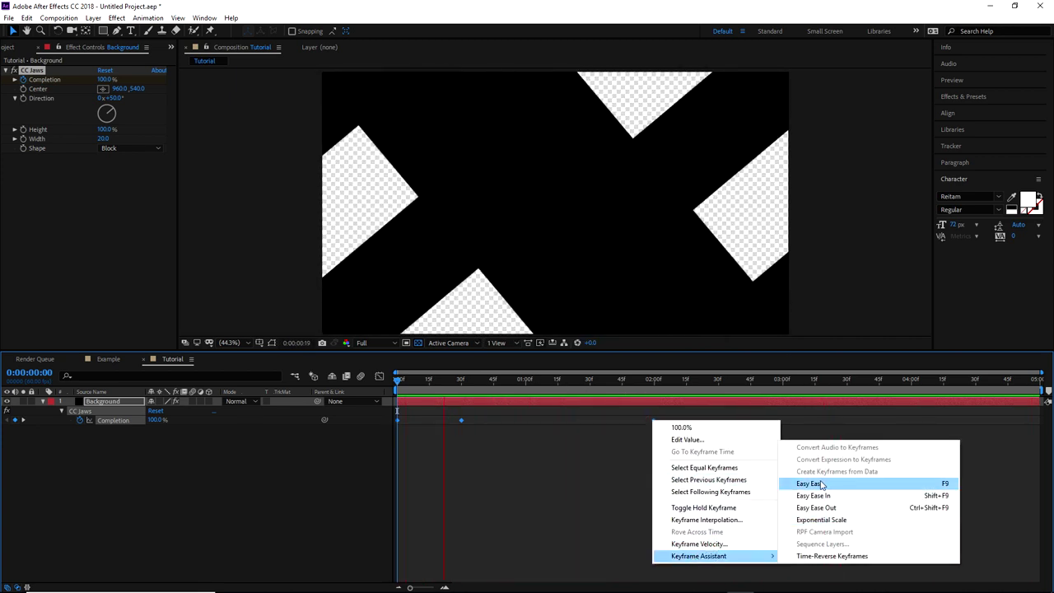
click(824, 484)
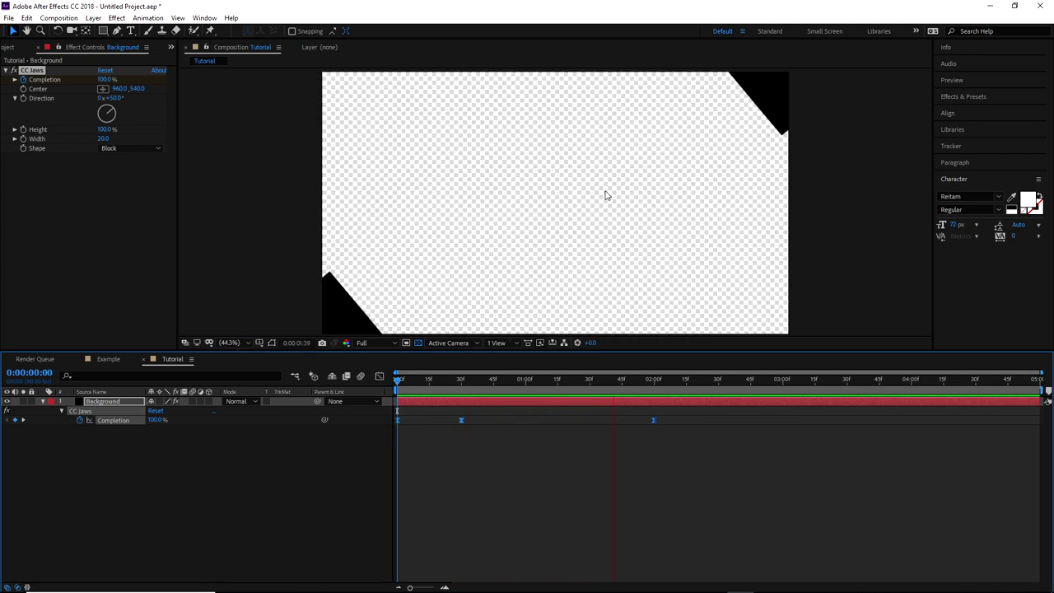
key(space)
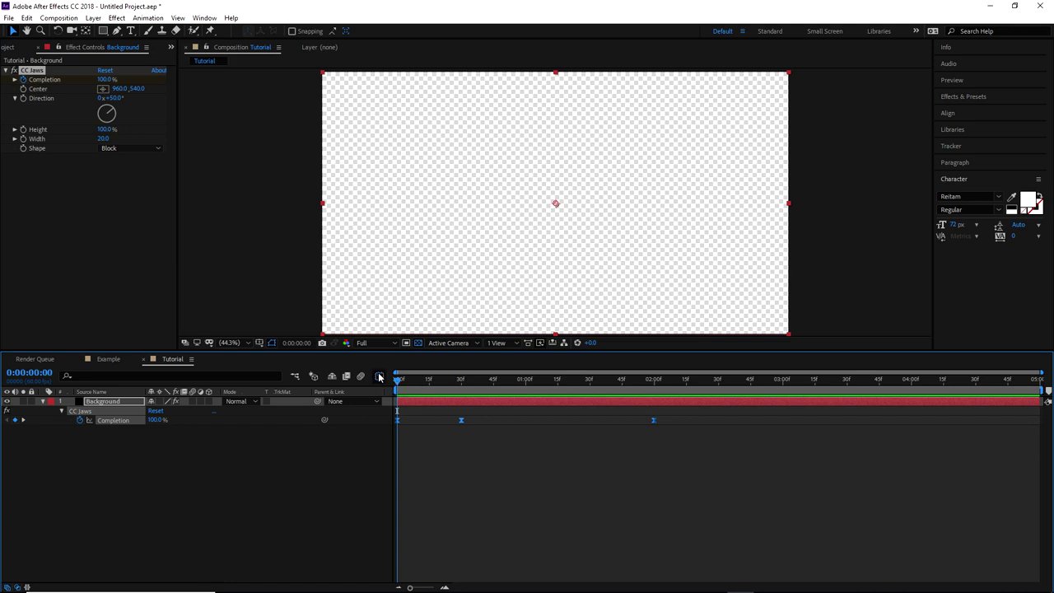
Lengthen the Completion keyframes' easing handles in the speed graph, making sharp peaks near frame 17 and about 0:00:01:33, and preview
click(380, 377)
right_click(555, 437)
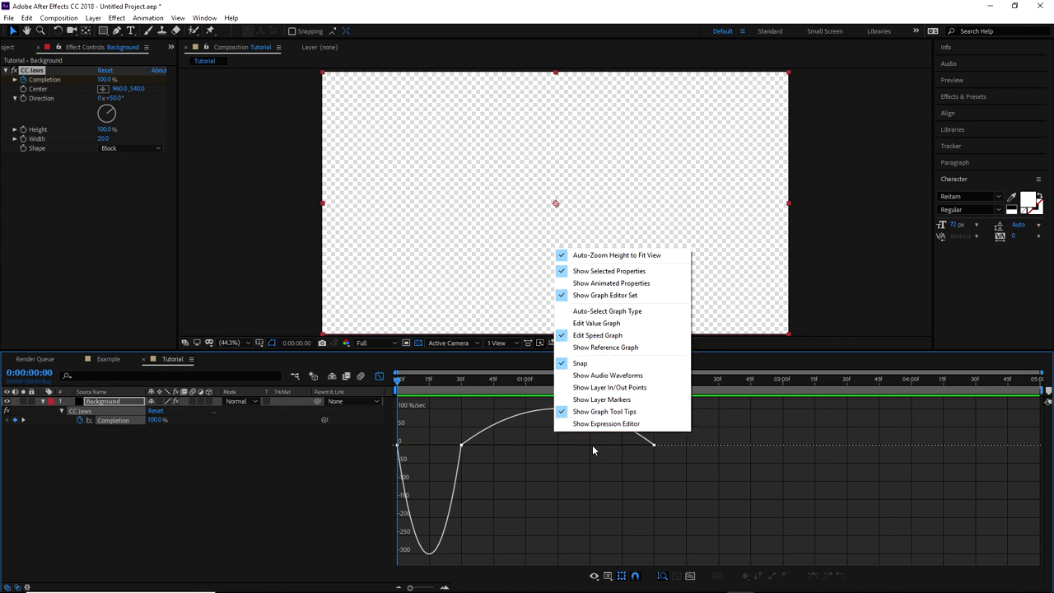
click(678, 463)
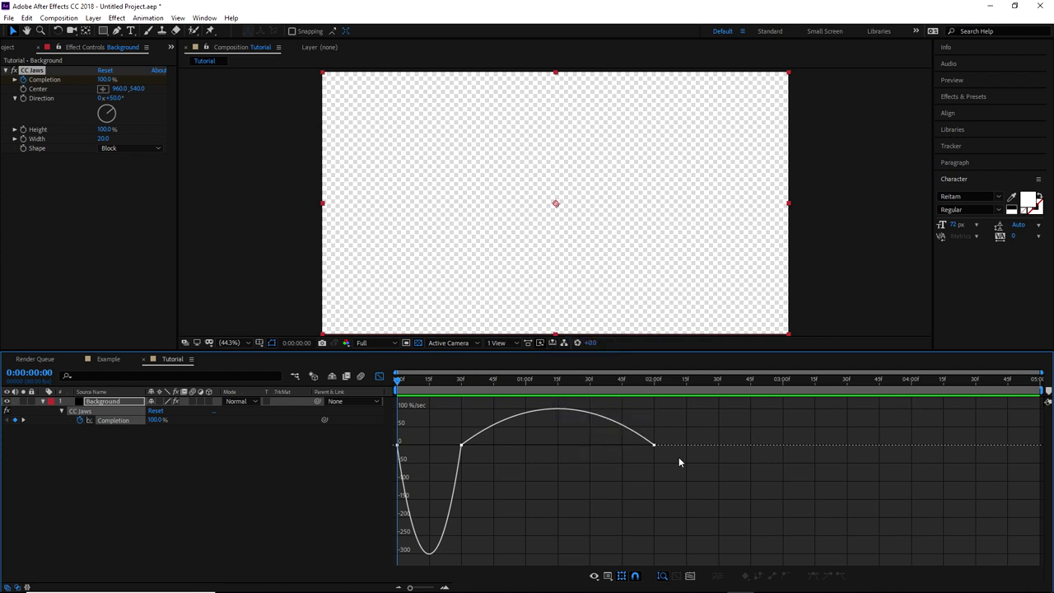
drag(737, 416, 399, 471)
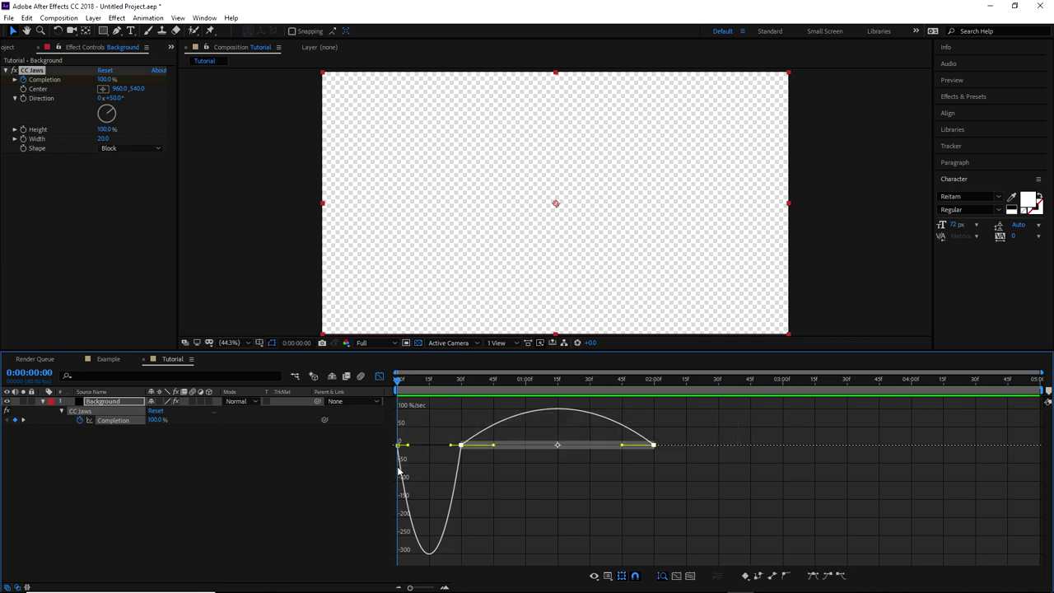
drag(713, 425, 388, 461)
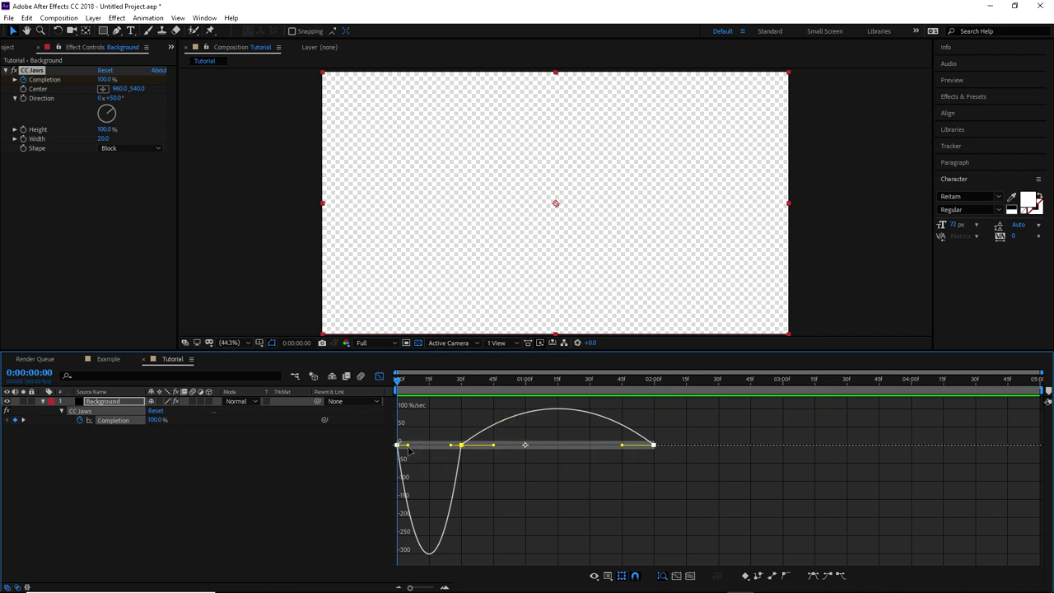
drag(408, 446, 429, 453)
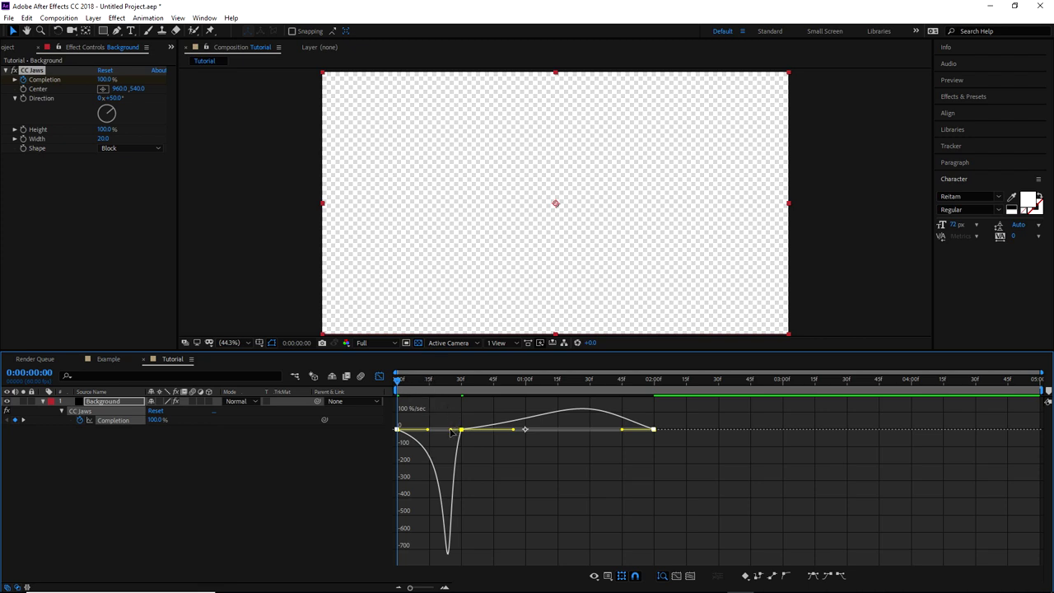
drag(451, 433, 447, 432)
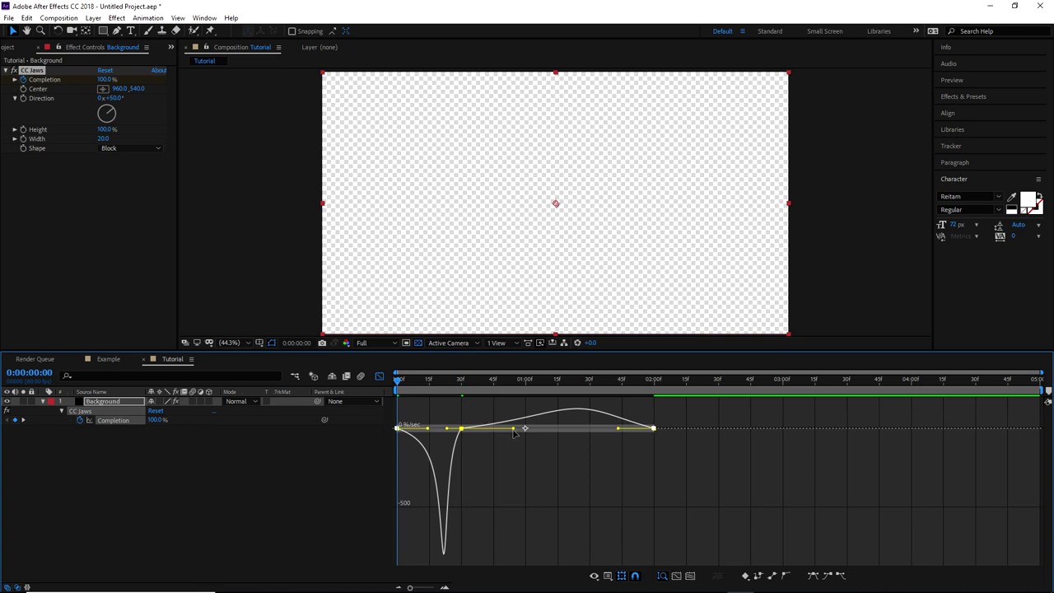
drag(512, 432, 604, 443)
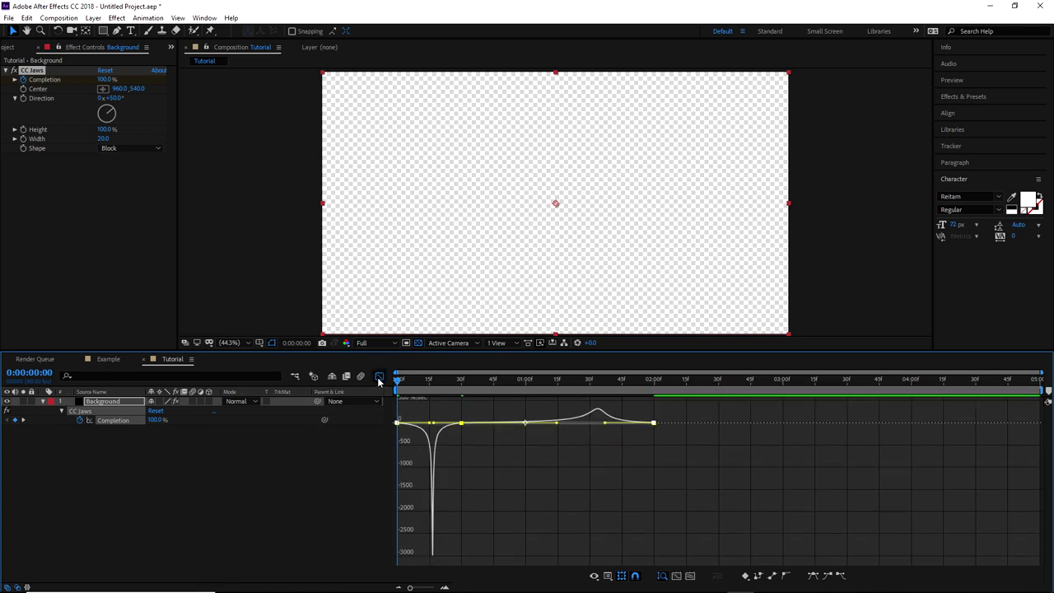
click(379, 376)
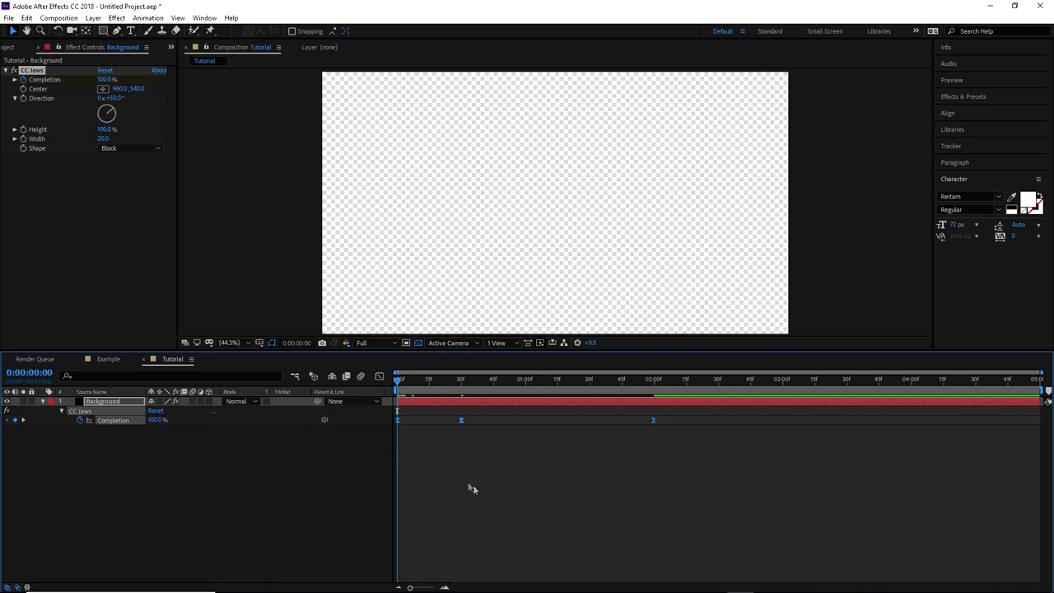
key(space)
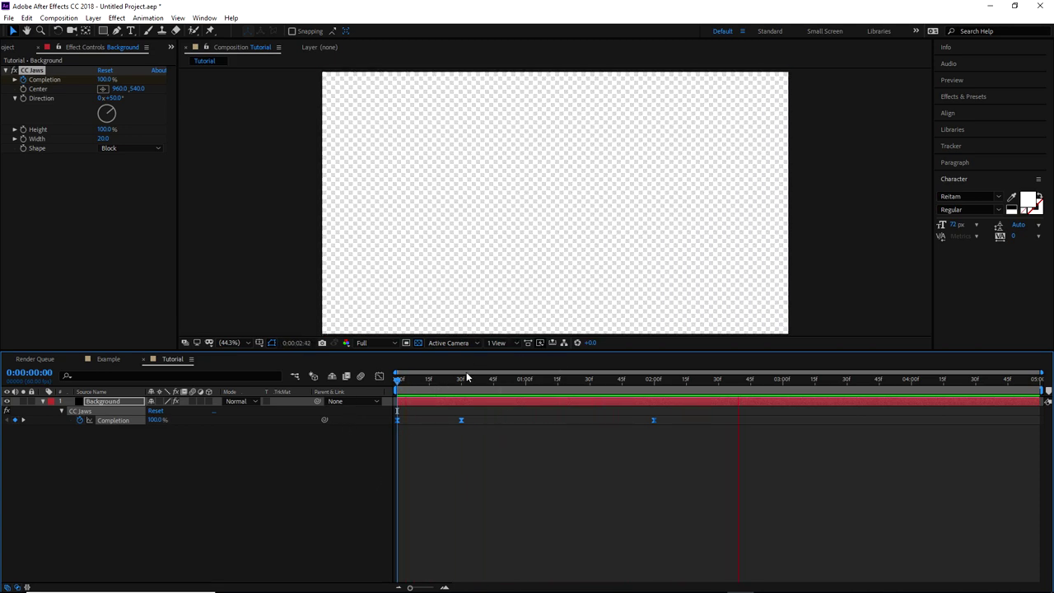
key(space)
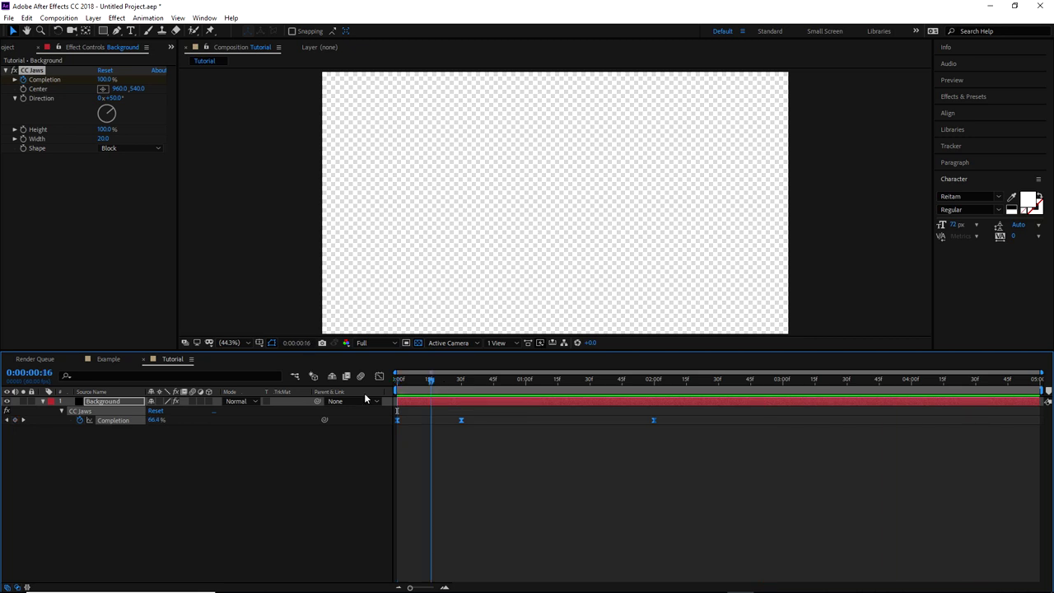
Compare the block motion with the Example composition and examine the Tutorial animation at several points in time
click(434, 381)
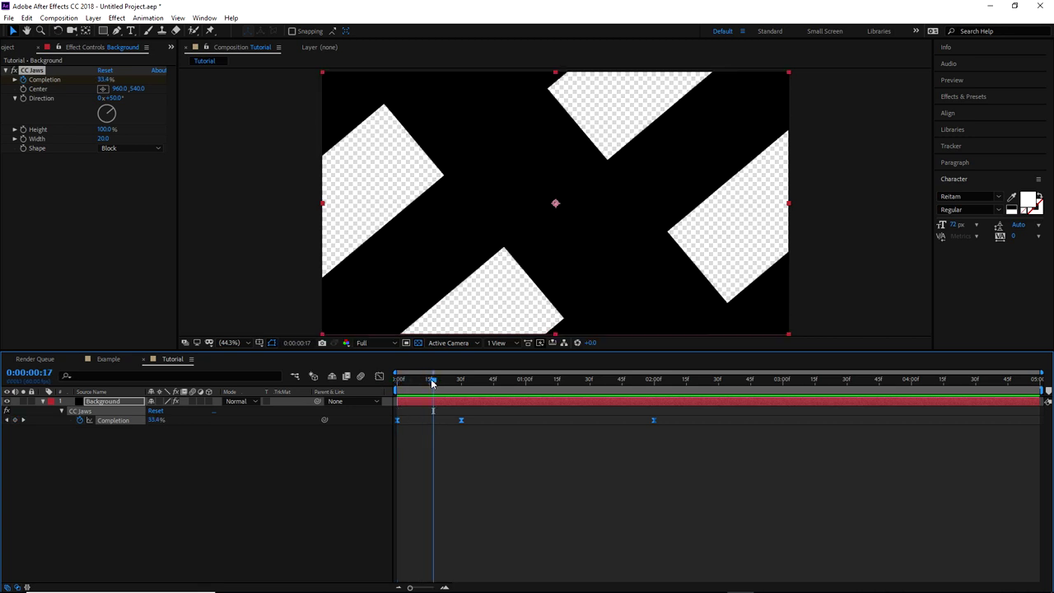
click(115, 359)
drag(434, 382, 498, 384)
click(172, 360)
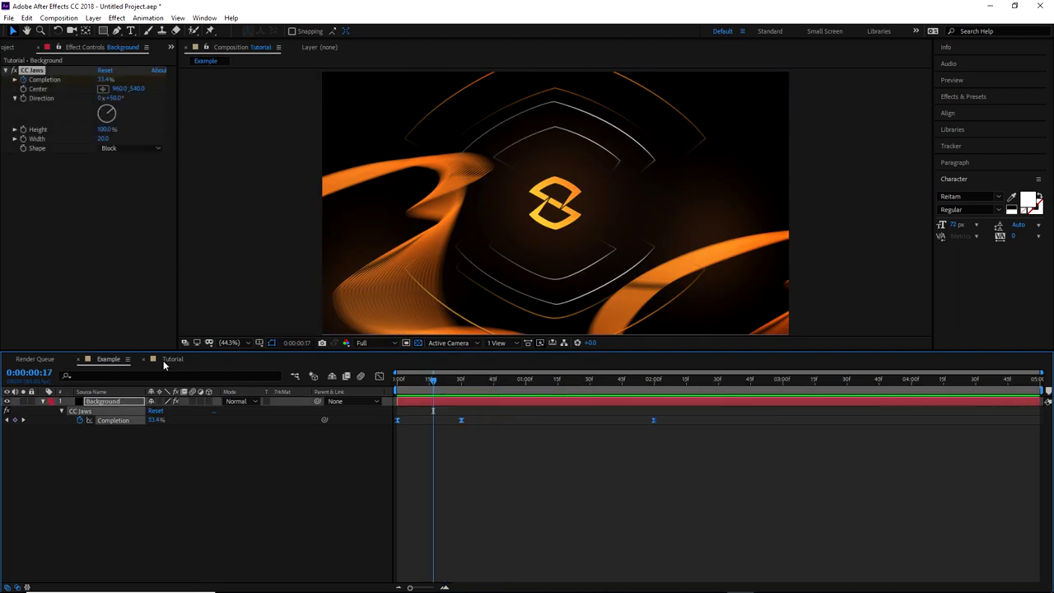
drag(448, 388, 530, 385)
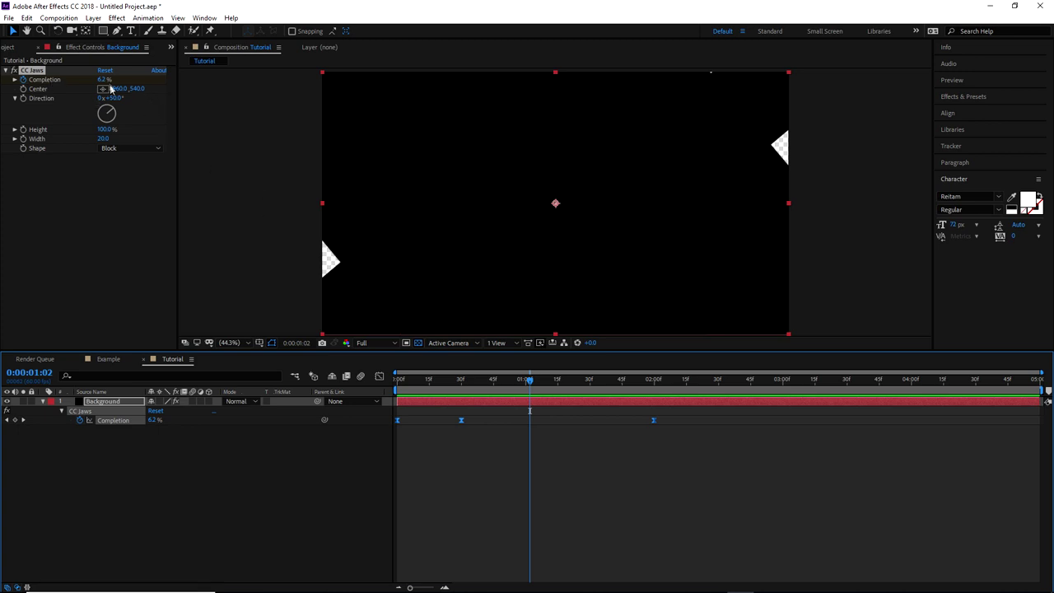
drag(531, 383, 638, 390)
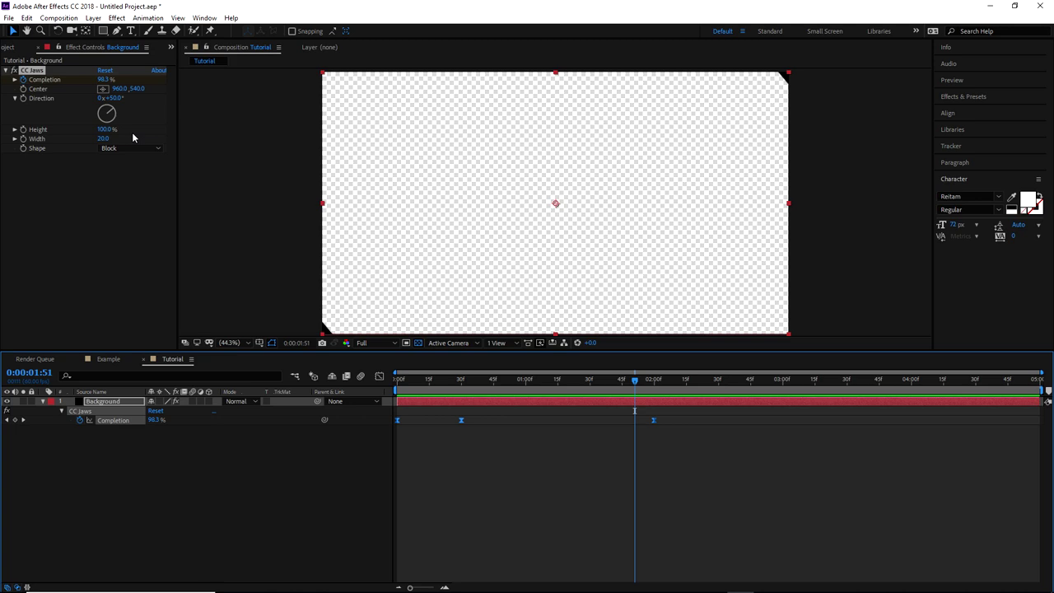
click(463, 382)
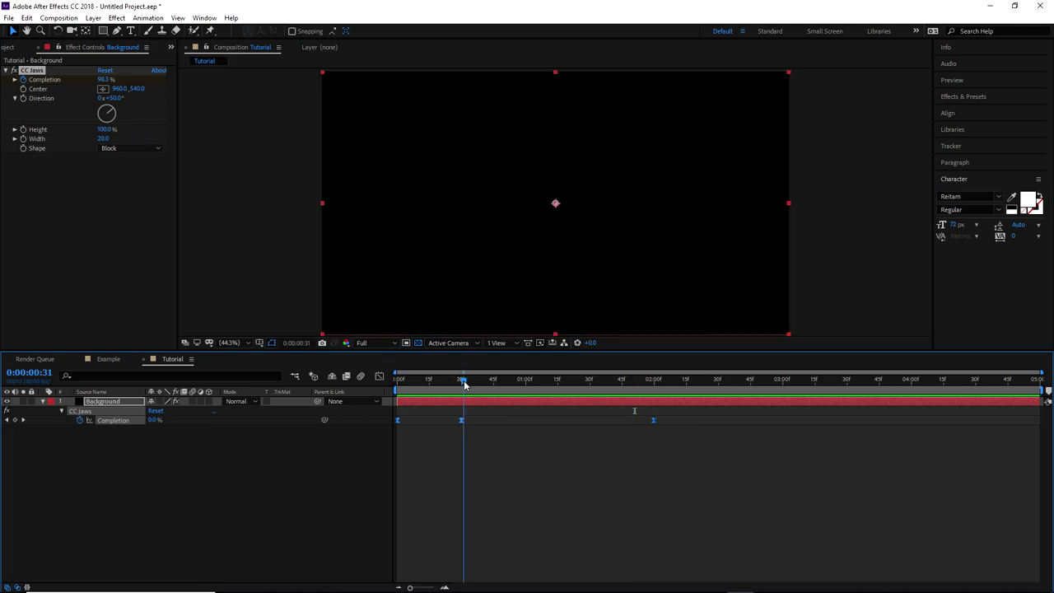
drag(464, 384, 349, 290)
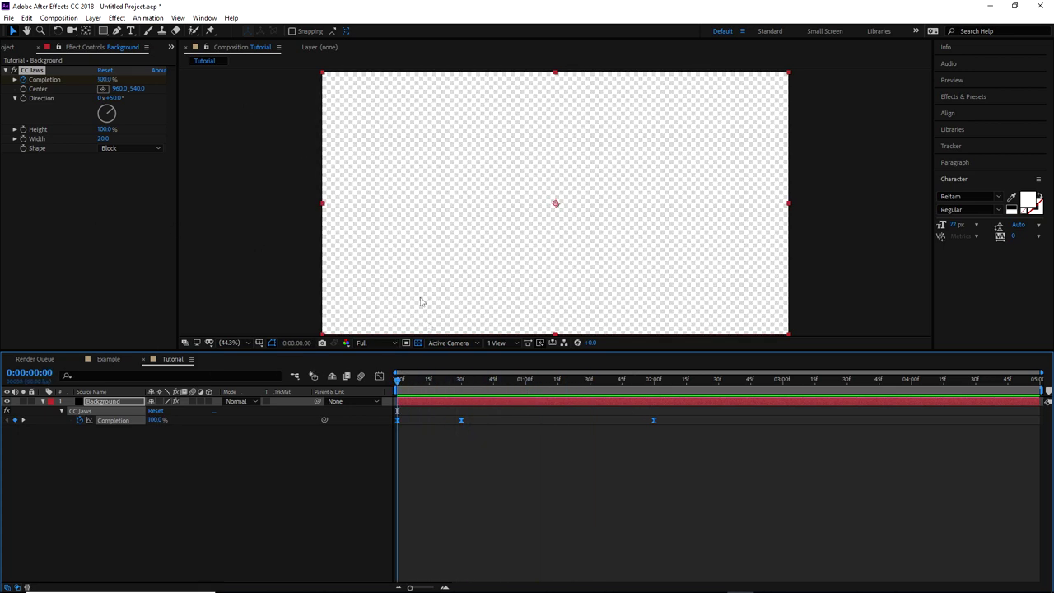
Set the Tutorial composition's duration to 0:00:02:15 and preview the shortened transition
right_click(574, 452)
click(632, 476)
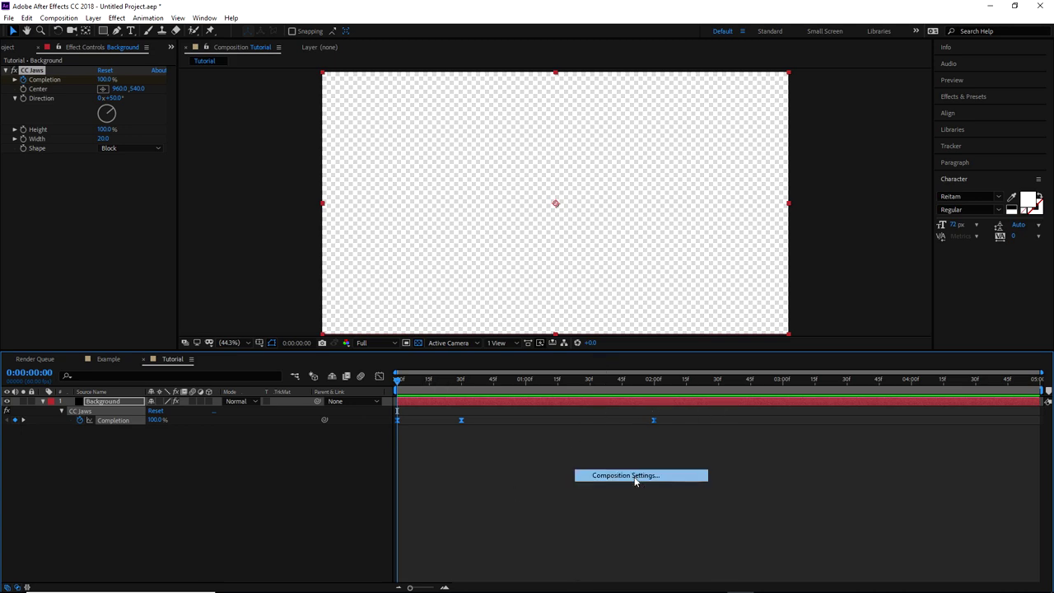
click(508, 275)
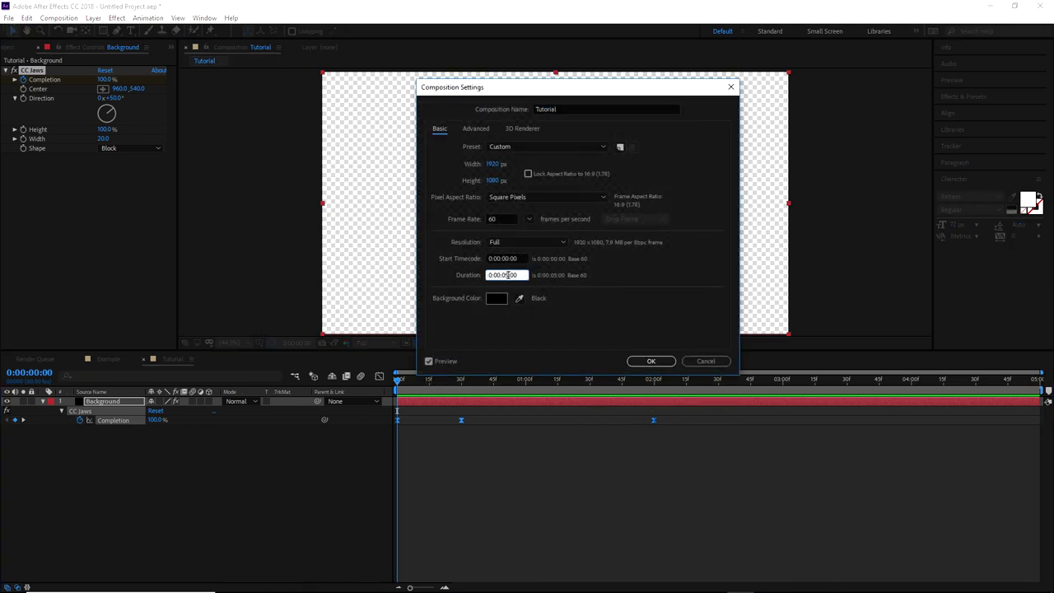
key(BackSpace)
text(2)
click(518, 277)
key(BackSpace)
key(BackSpace)
text(15)
click(651, 360)
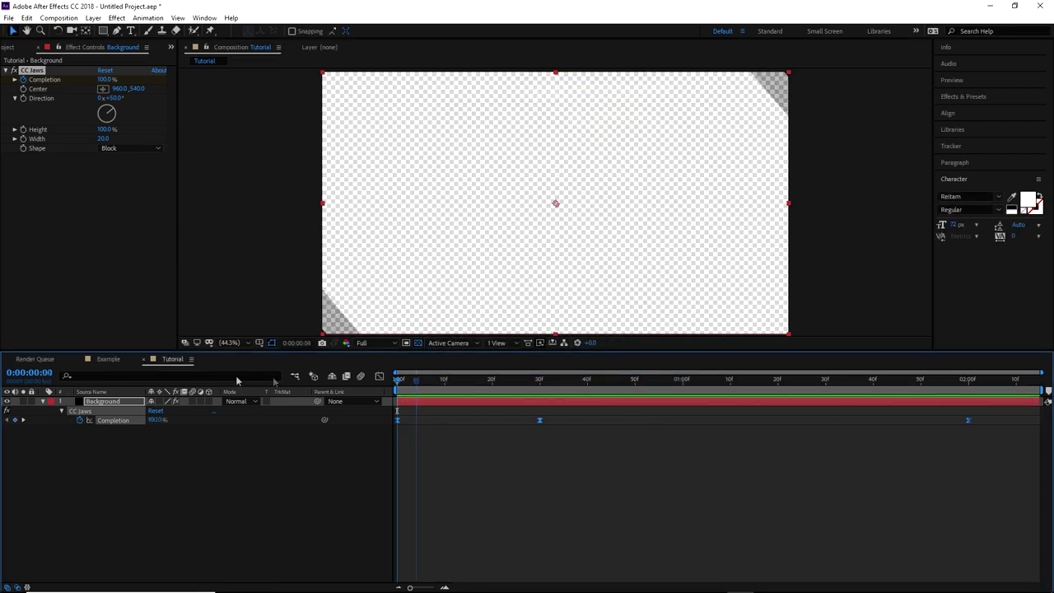
key(space)
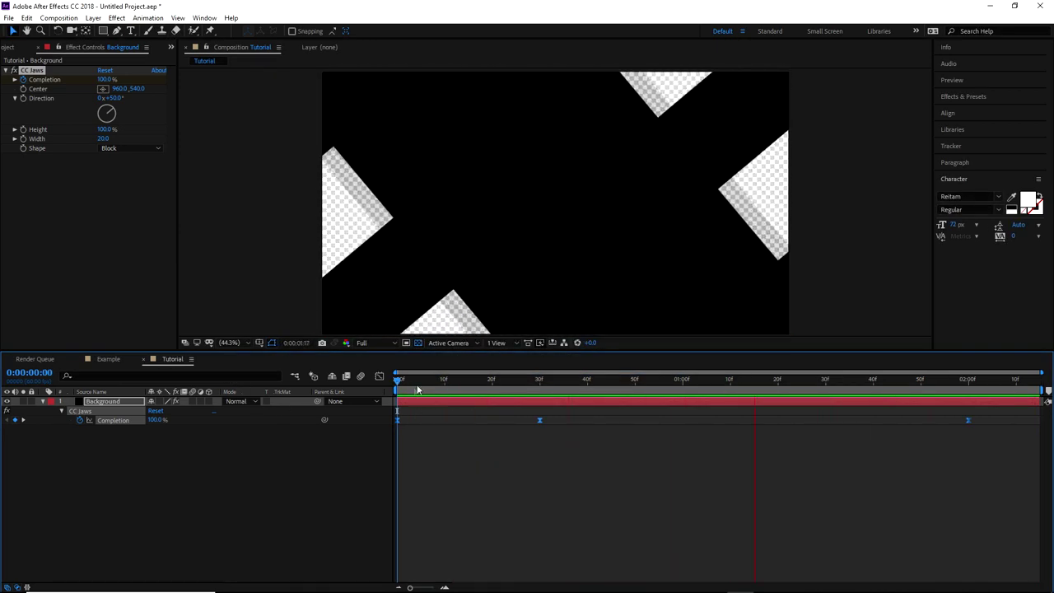
Stop the preview and add the Tutorial composition to the render queue
key(space)
click(59, 19)
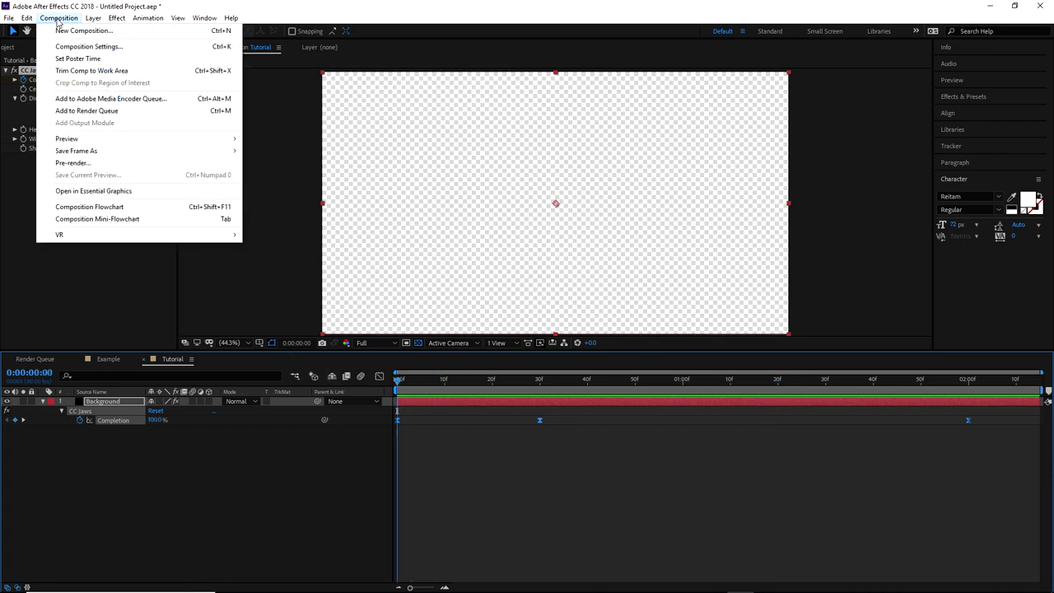
click(86, 110)
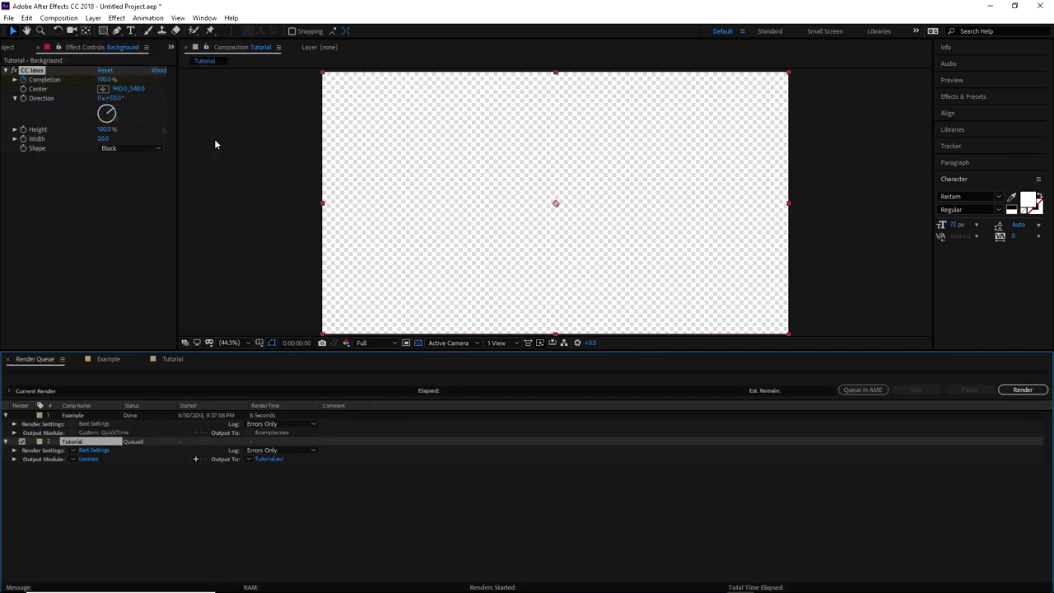
Configure the Tutorial output module as QuickTime with RGB + Alpha channels and Straight (Unmatted) color
click(89, 460)
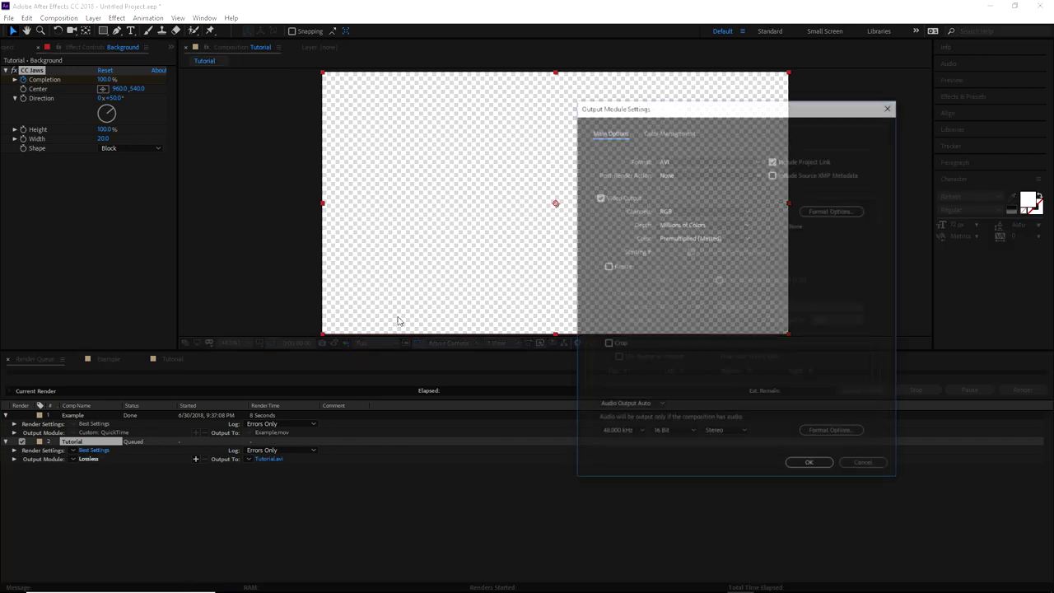
drag(644, 108, 449, 116)
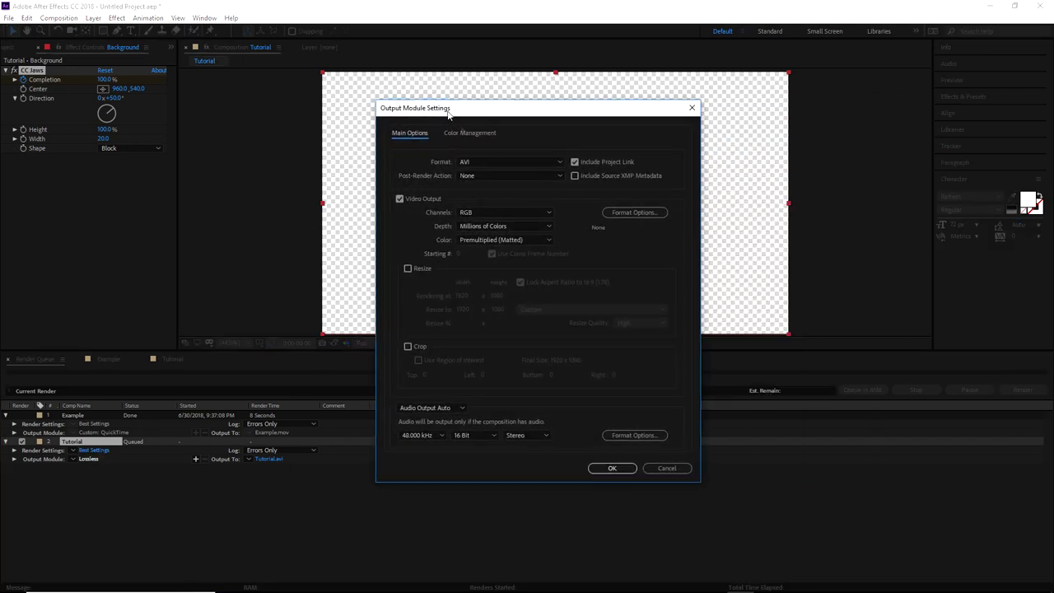
click(487, 162)
click(495, 282)
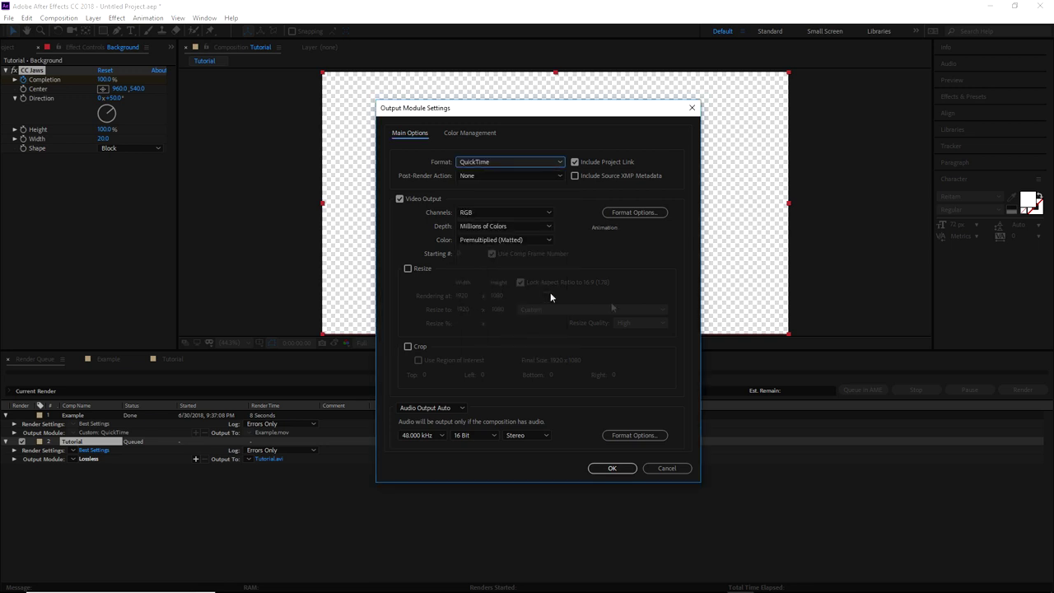
click(481, 214)
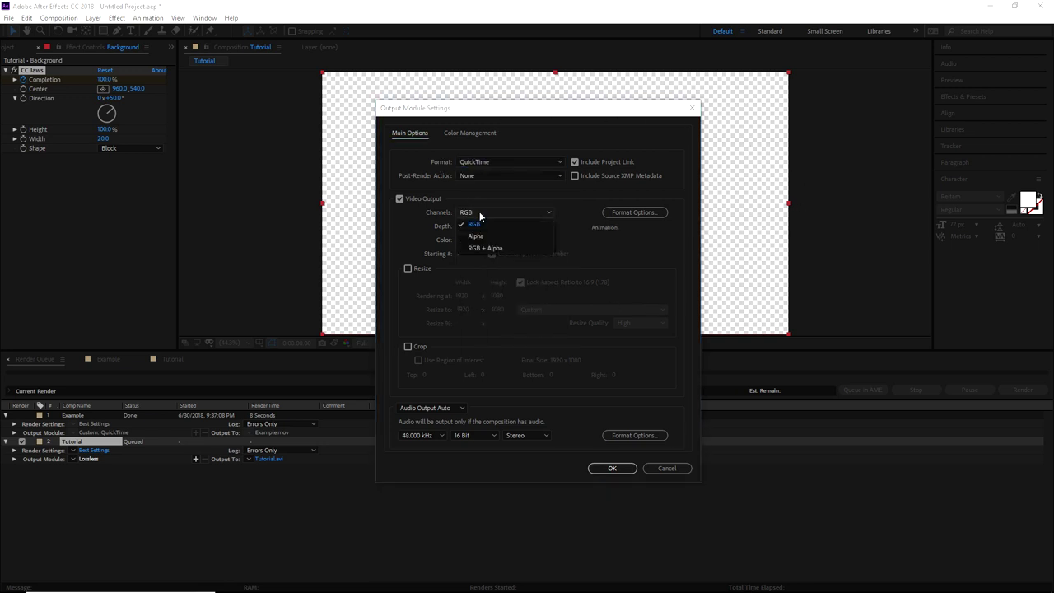
click(495, 249)
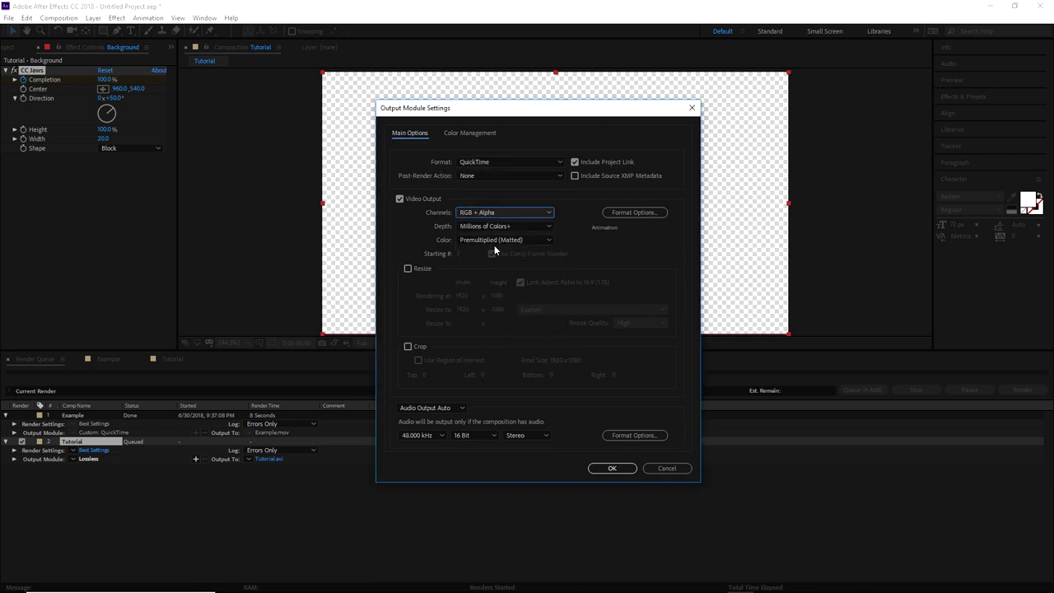
drag(494, 113, 312, 162)
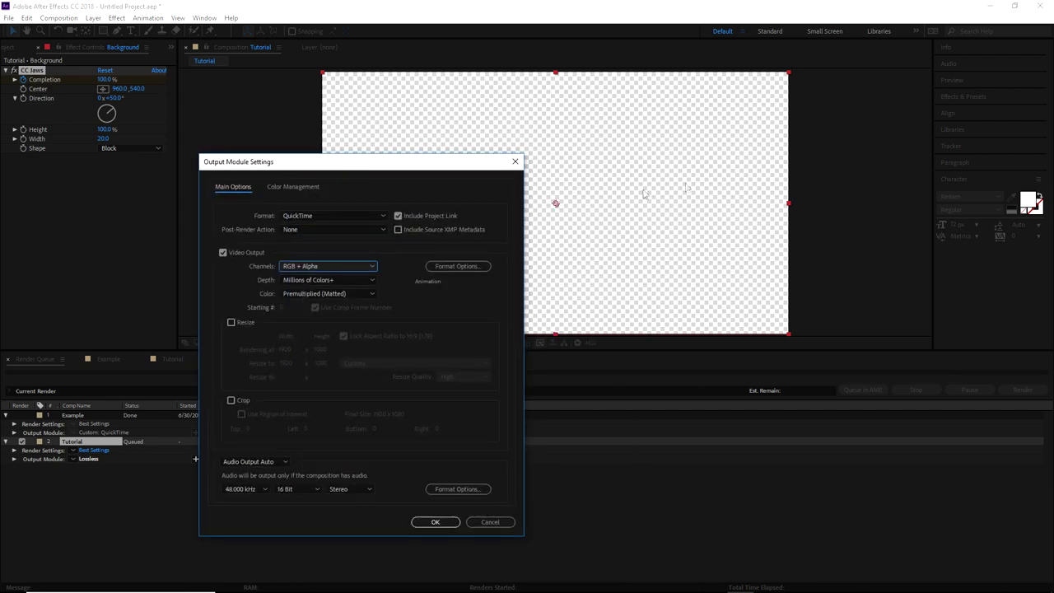
drag(459, 163, 649, 111)
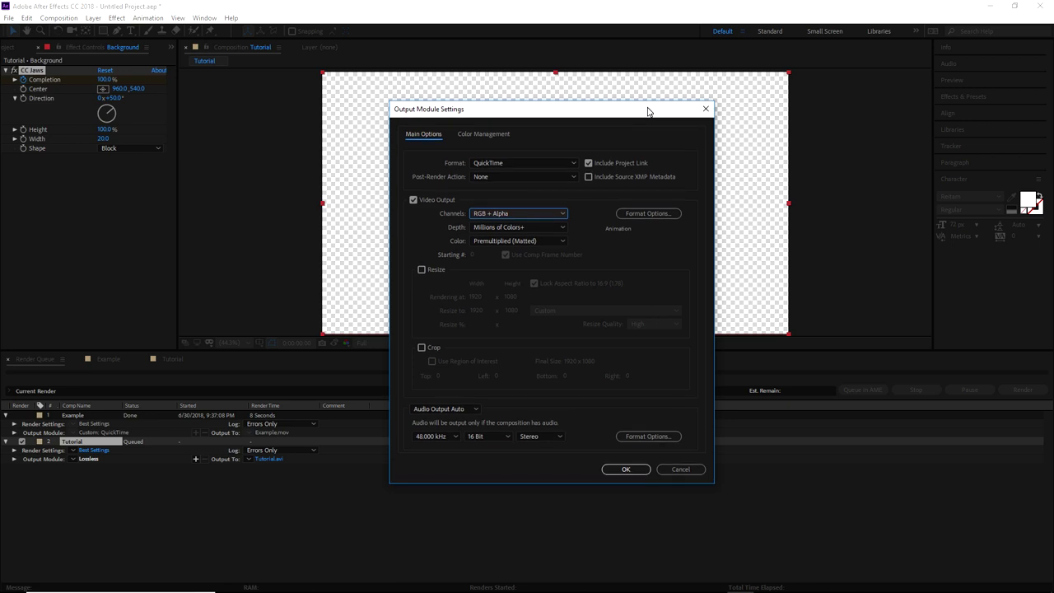
click(494, 242)
click(502, 258)
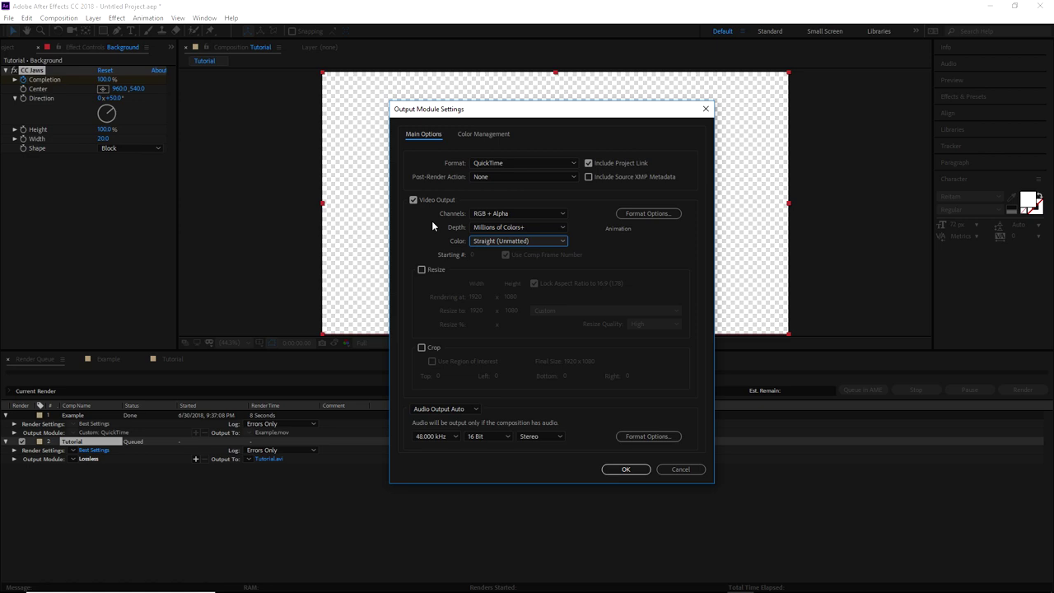
click(623, 469)
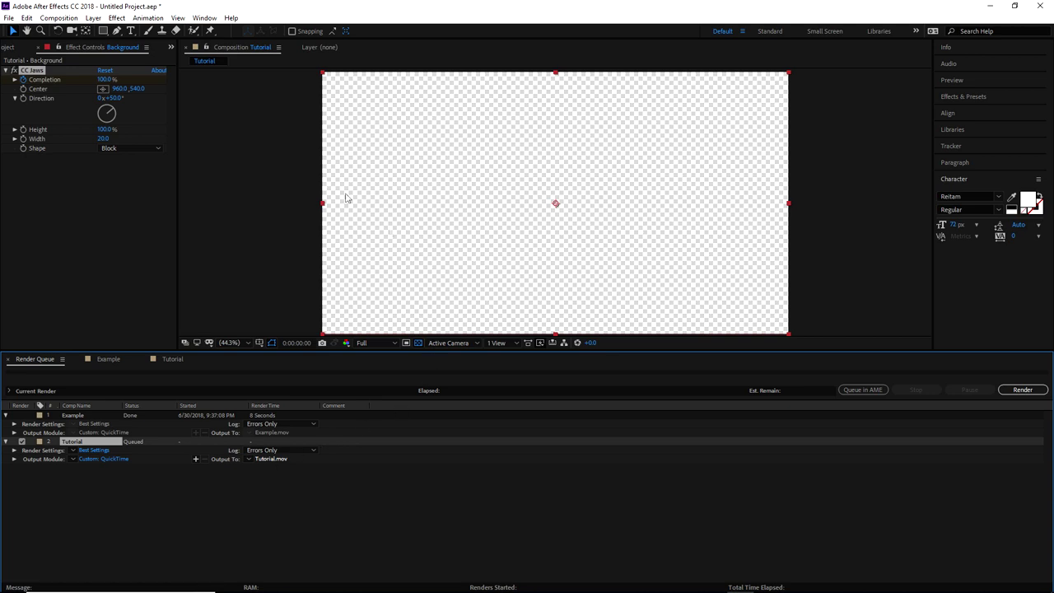
Save the output destination as Tutorial.mov and render the queued Tutorial composition
click(427, 331)
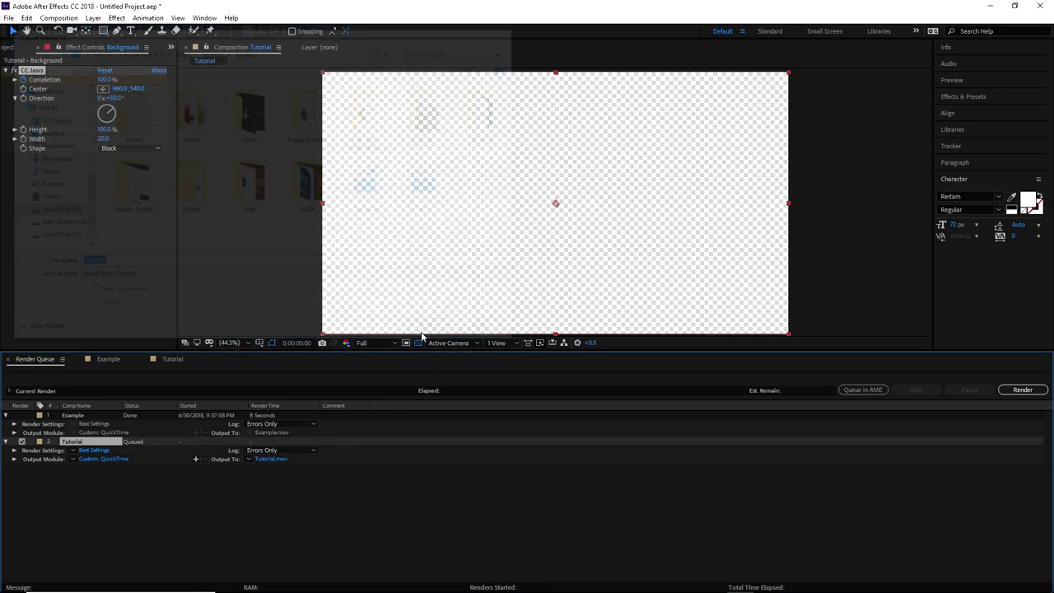
click(1023, 389)
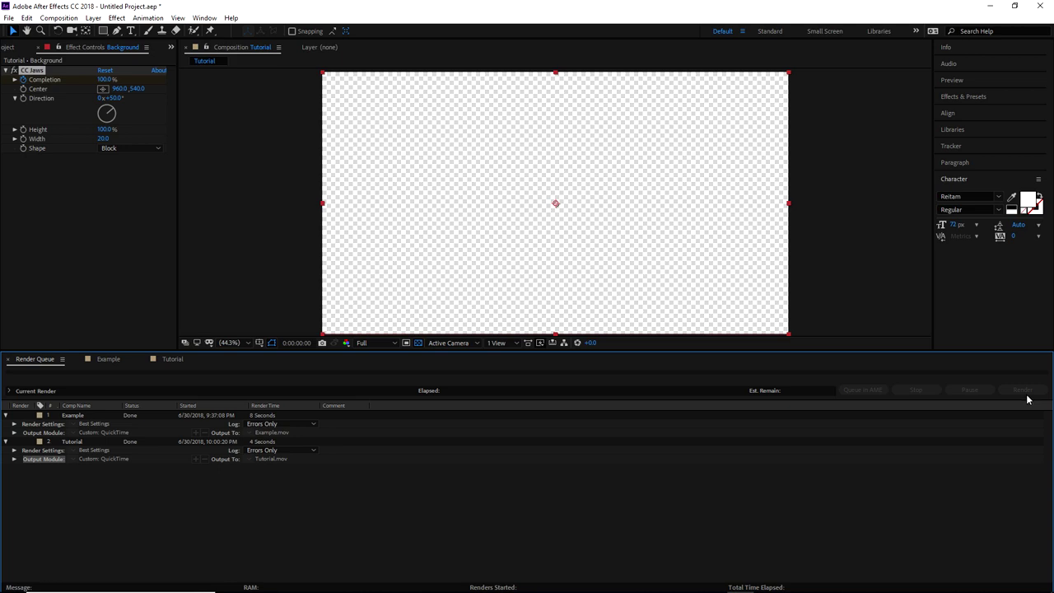
Switch to Streamlabs OBS and reset the scene transition to Cut and back to Stinger in its settings
click(579, 582)
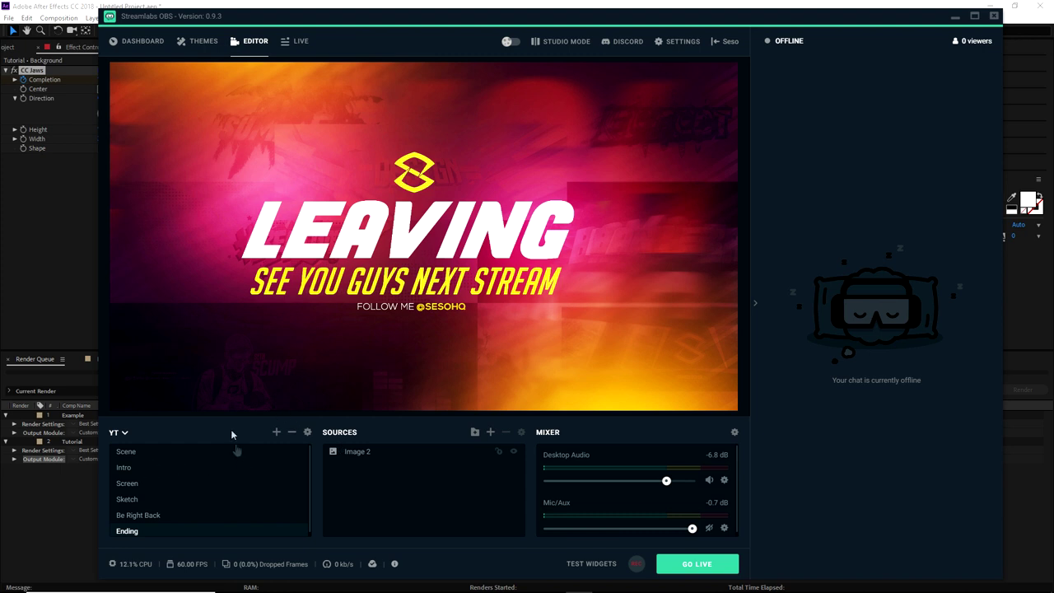
click(307, 433)
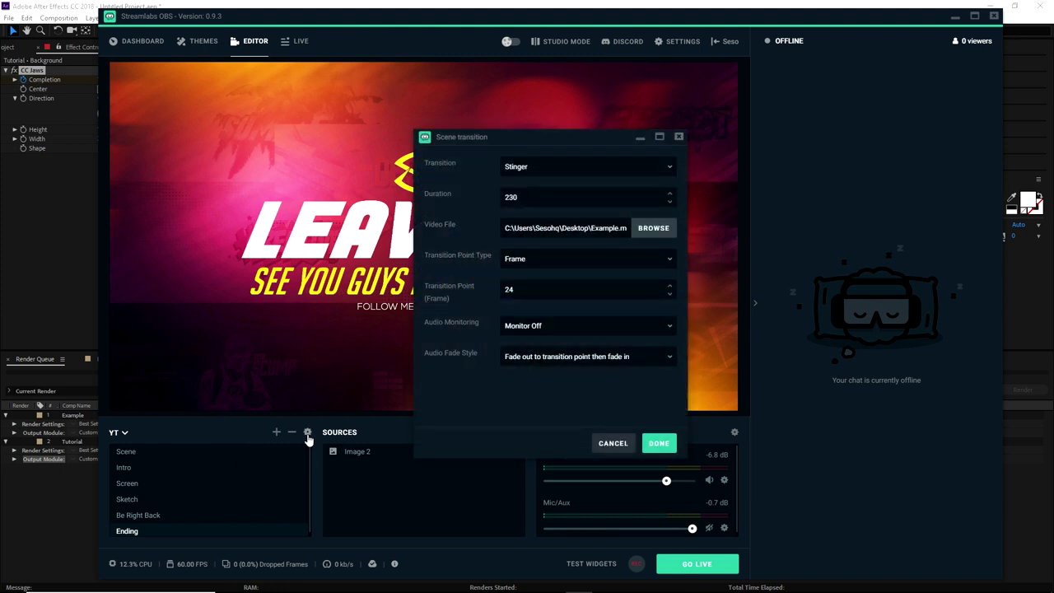
click(544, 166)
click(520, 187)
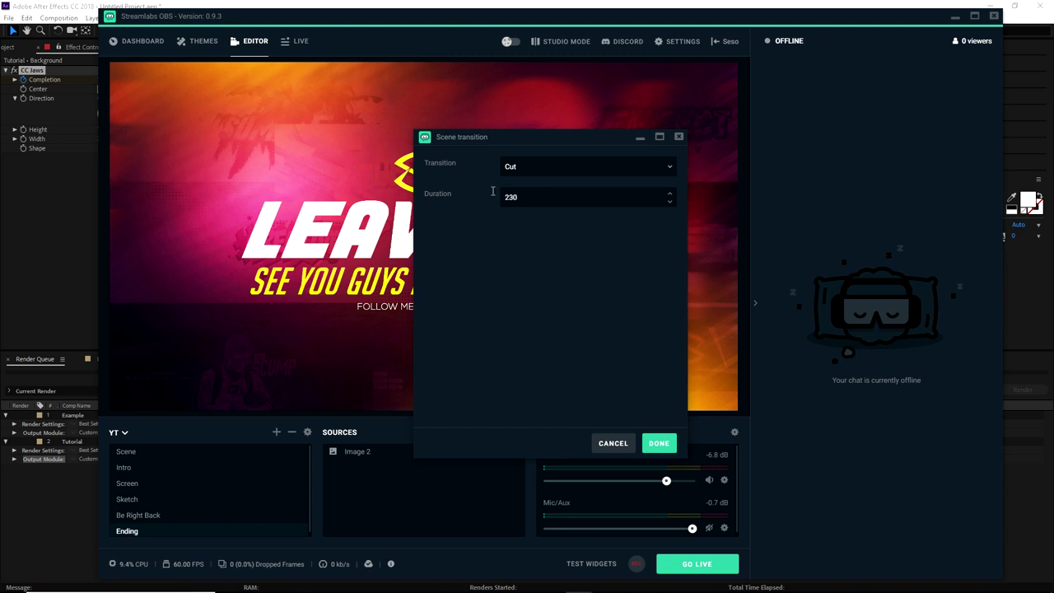
click(541, 168)
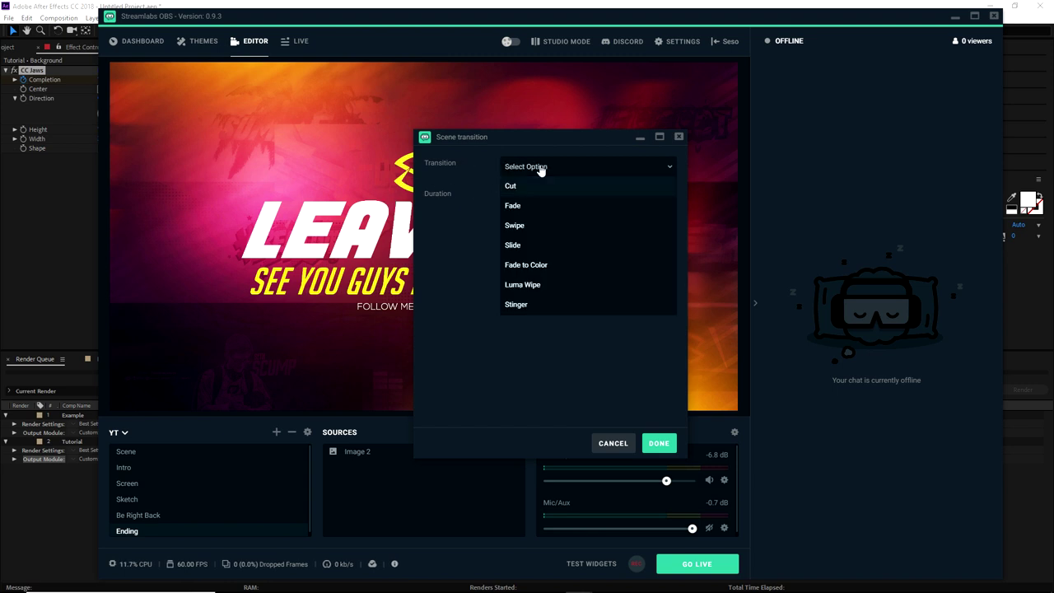
click(546, 304)
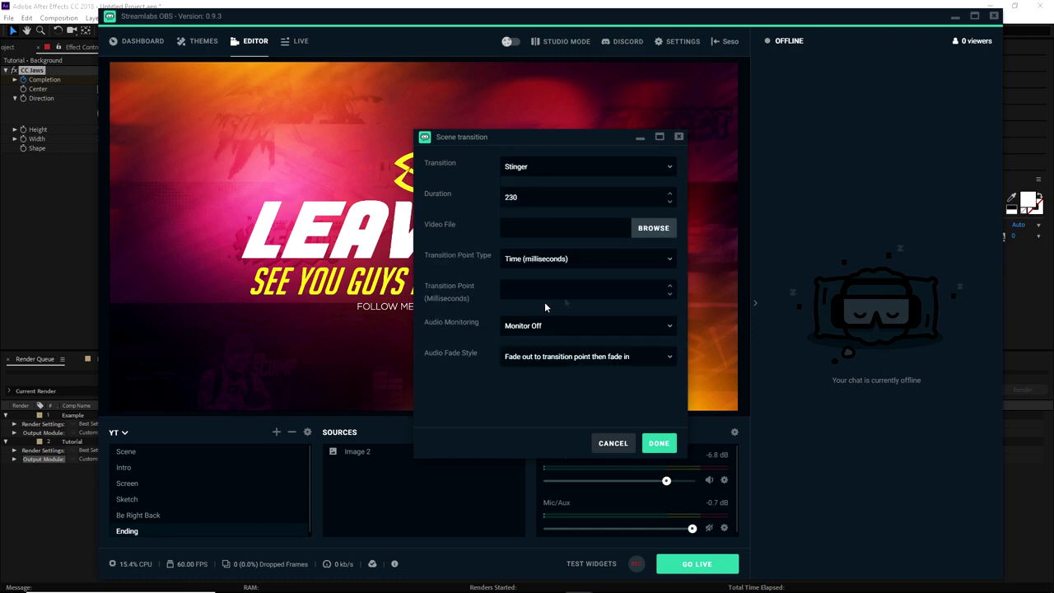
Choose the Tutorial video from the Desktop as the stinger file and set its transition point type to Time (milliseconds)
click(652, 228)
scroll(450, 215, down, 1)
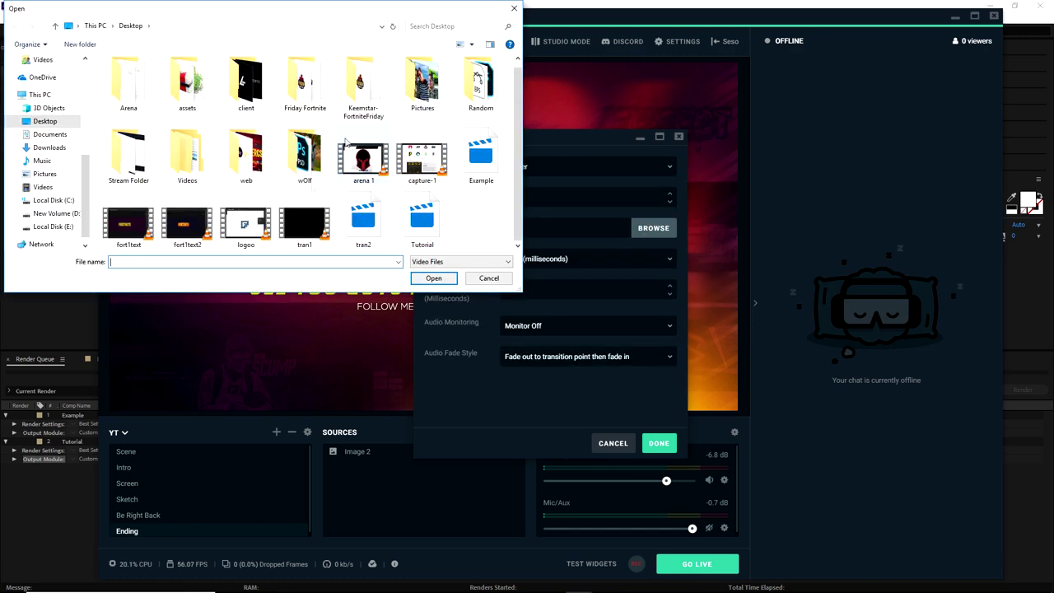
click(423, 220)
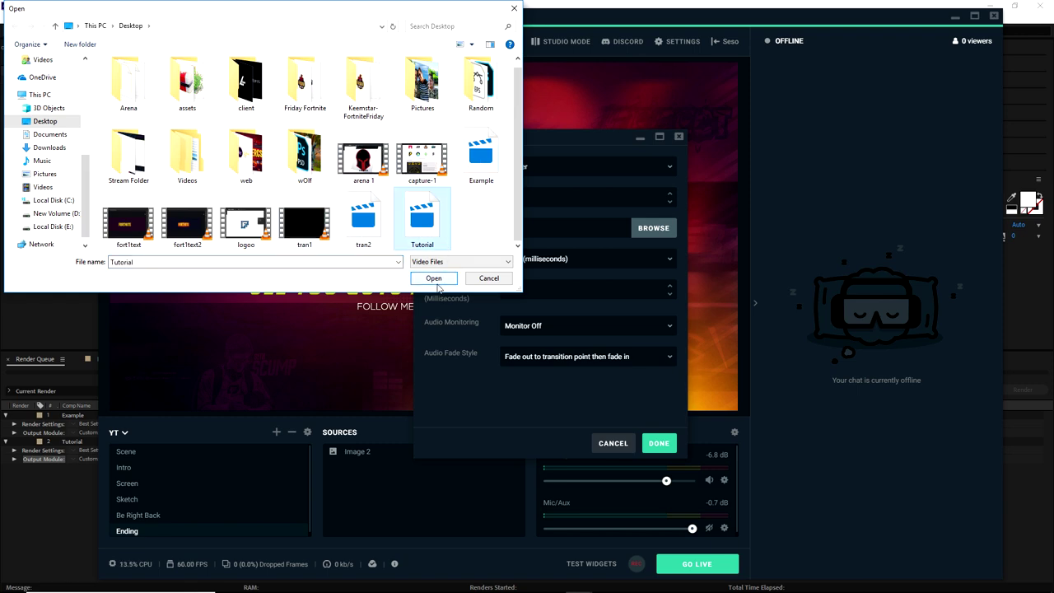
click(439, 284)
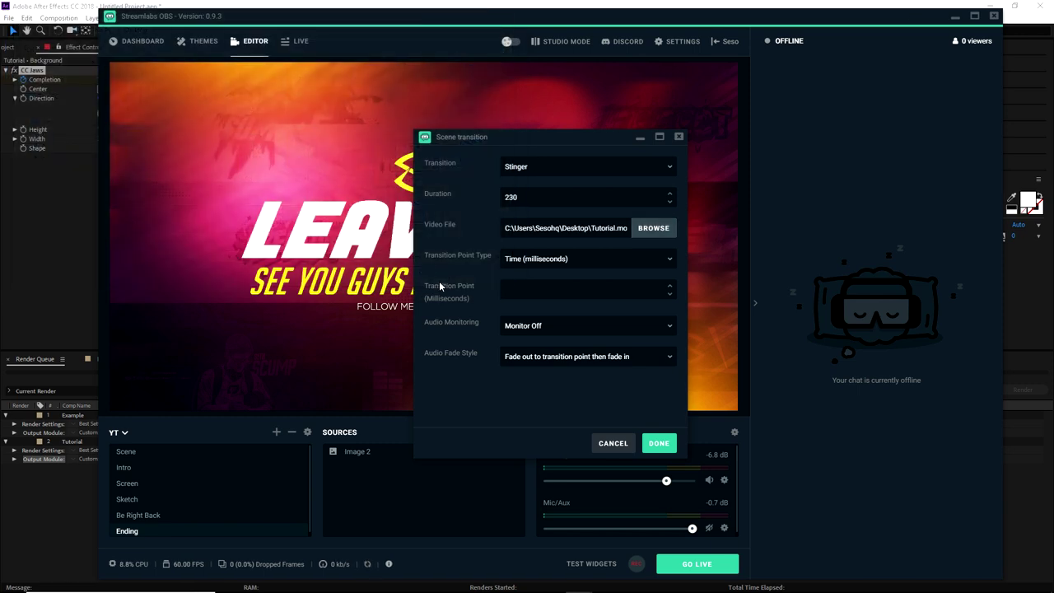
click(552, 260)
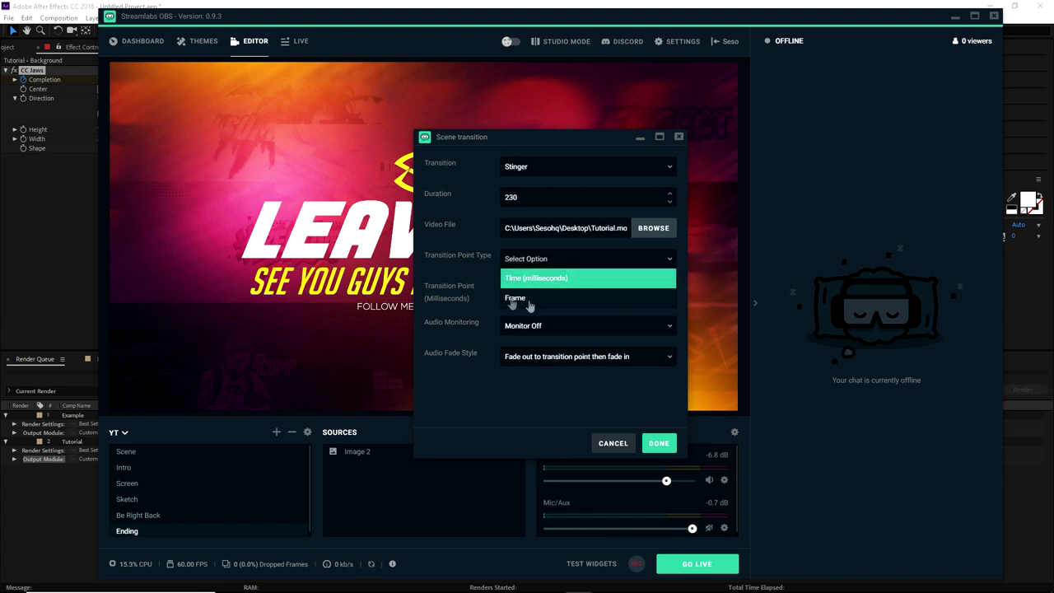
click(542, 279)
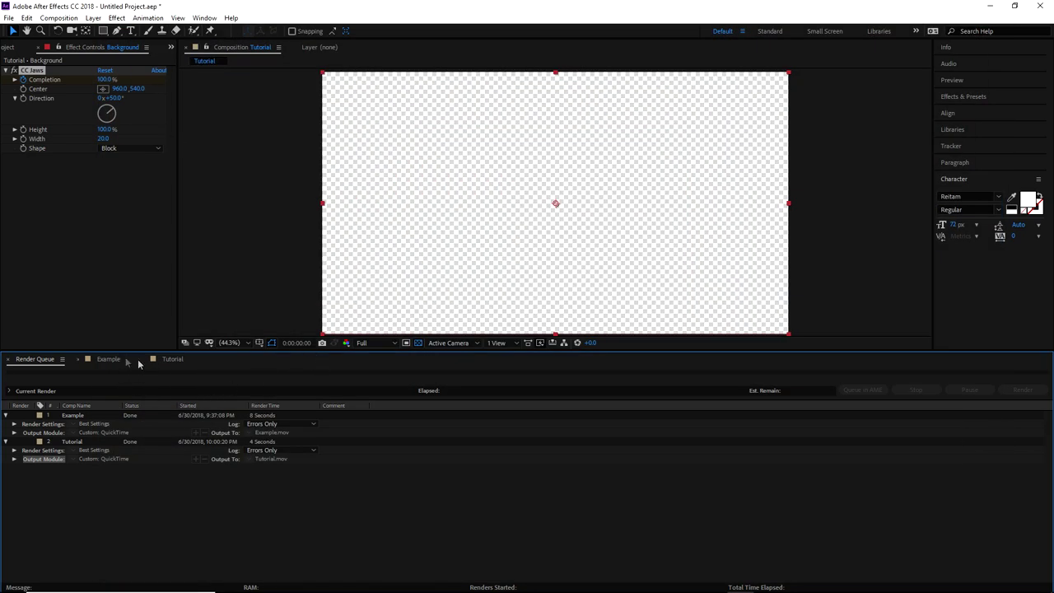
Locate frame 30 in After Effects' Tutorial timeline, and apply a stinger duration of 215 and transition point of 30 in Streamlabs OBS
click(165, 361)
drag(398, 385, 540, 386)
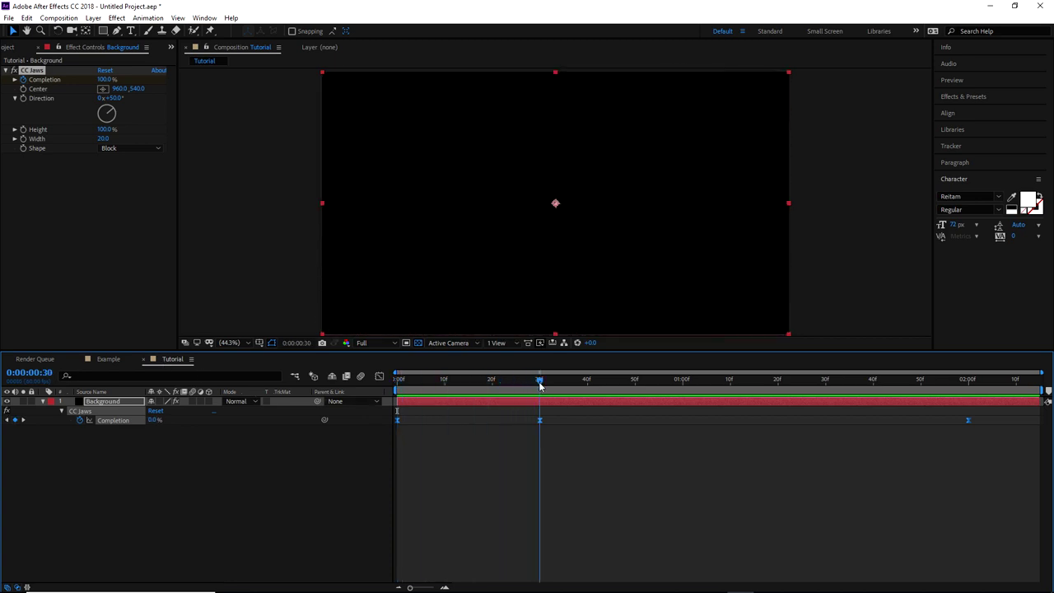
mouse_move(544, 589)
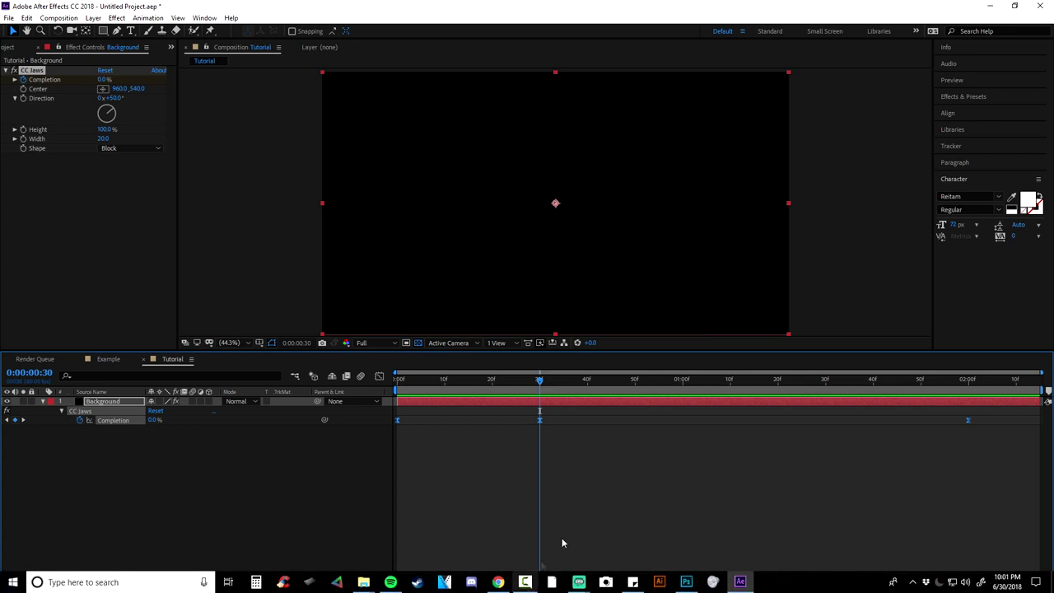
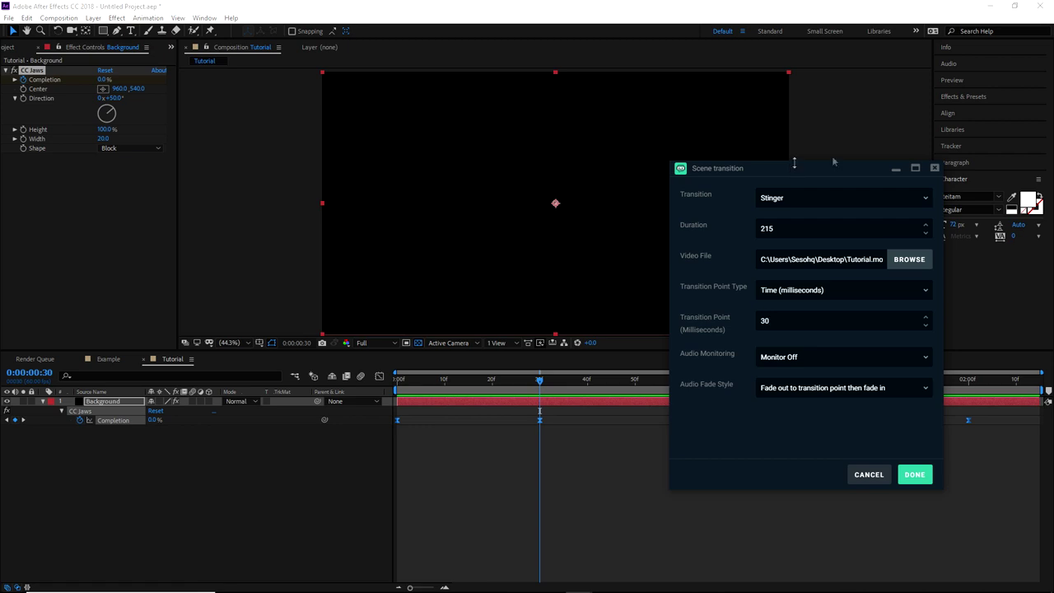
click(928, 478)
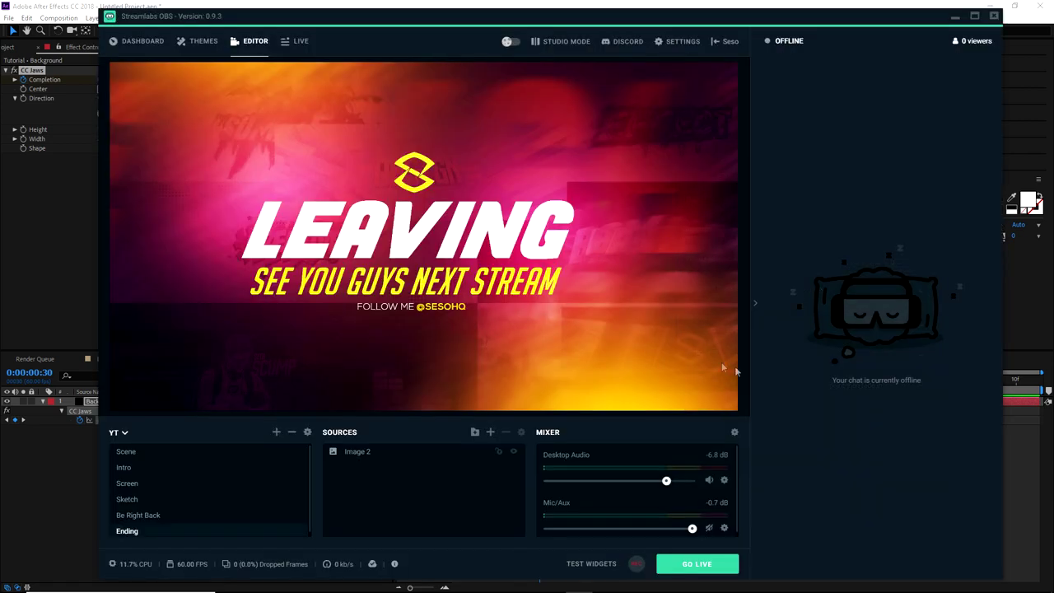
Test the stinger by switching to the Screen scene and back to Ending
click(132, 485)
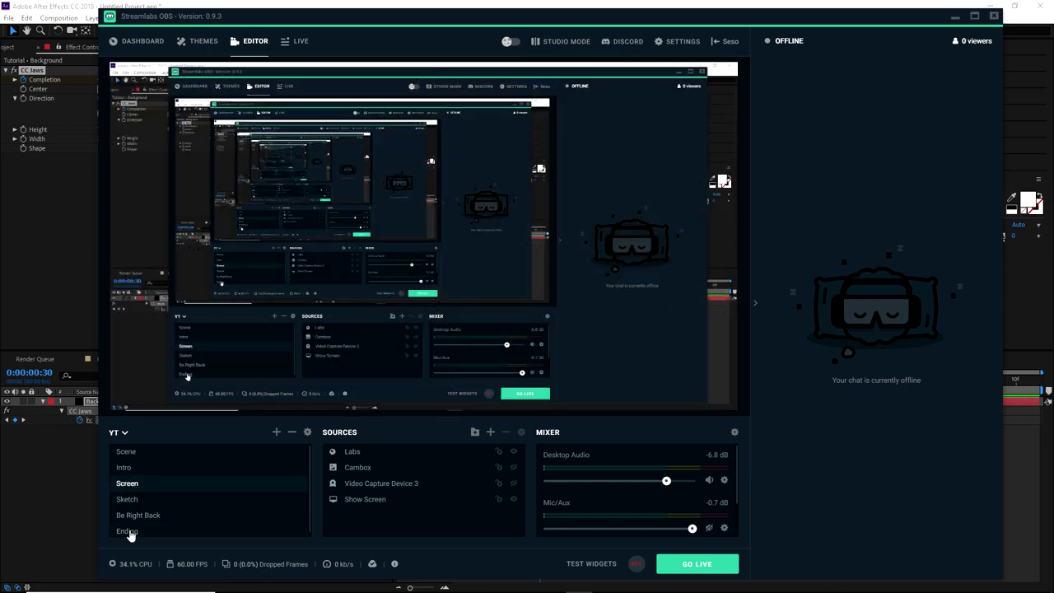
click(129, 532)
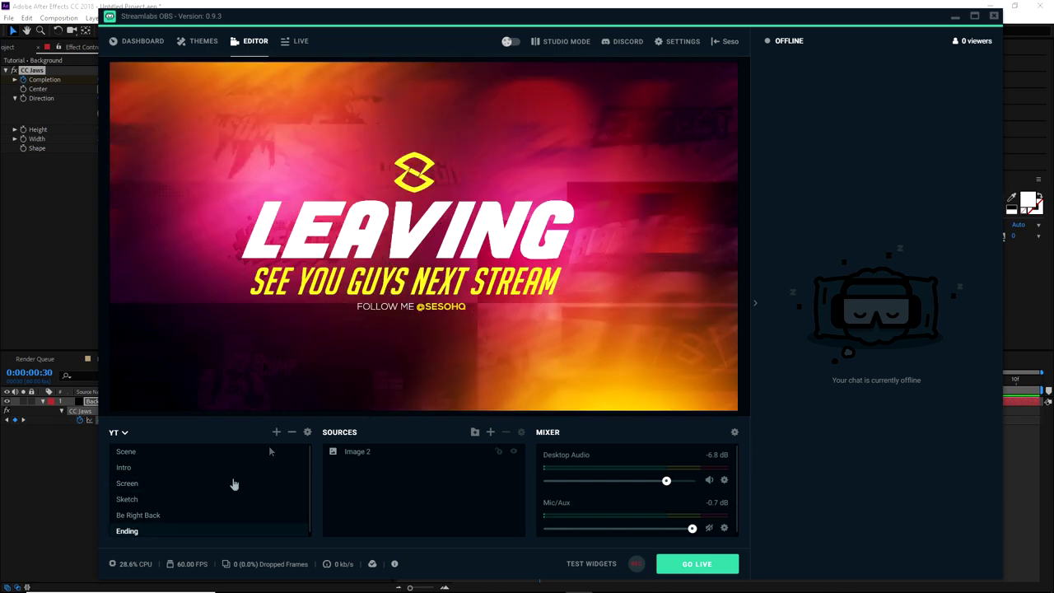
Reopen the scene transition settings, revise the stinger's transition point type, and apply the settings
click(307, 432)
click(535, 288)
double_click(536, 289)
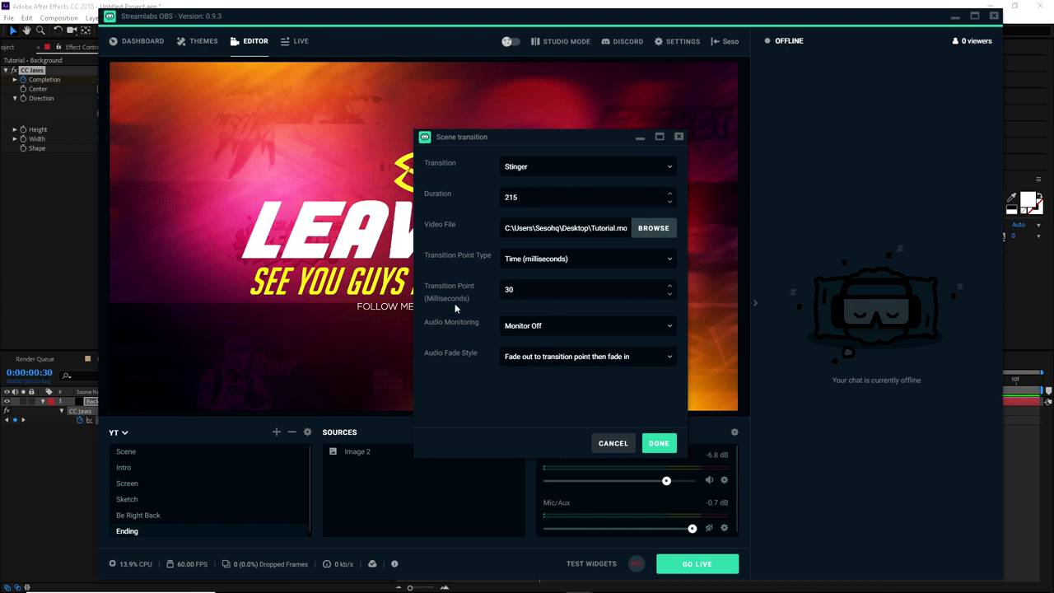
click(591, 260)
click(527, 288)
click(645, 445)
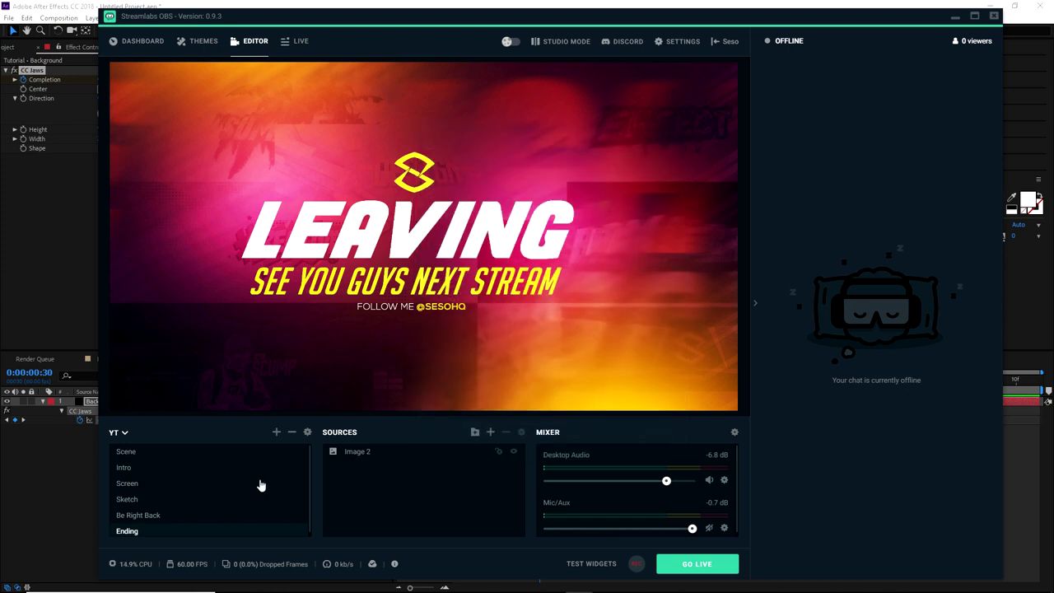
Test the revised stinger on the Intro and Screen scenes, and return to After Effects' Tutorial timeline
click(141, 468)
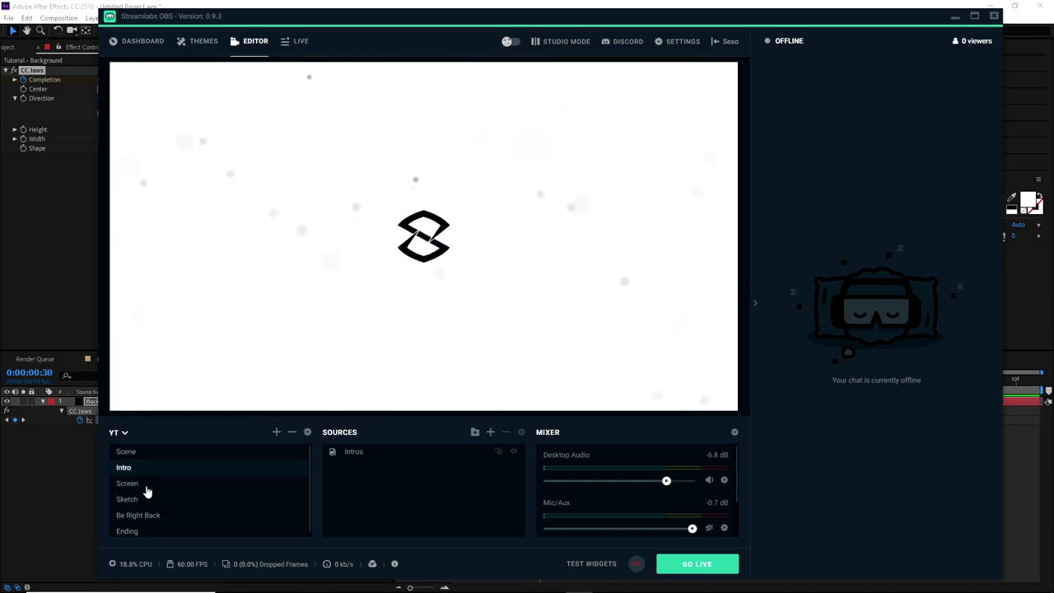
click(147, 490)
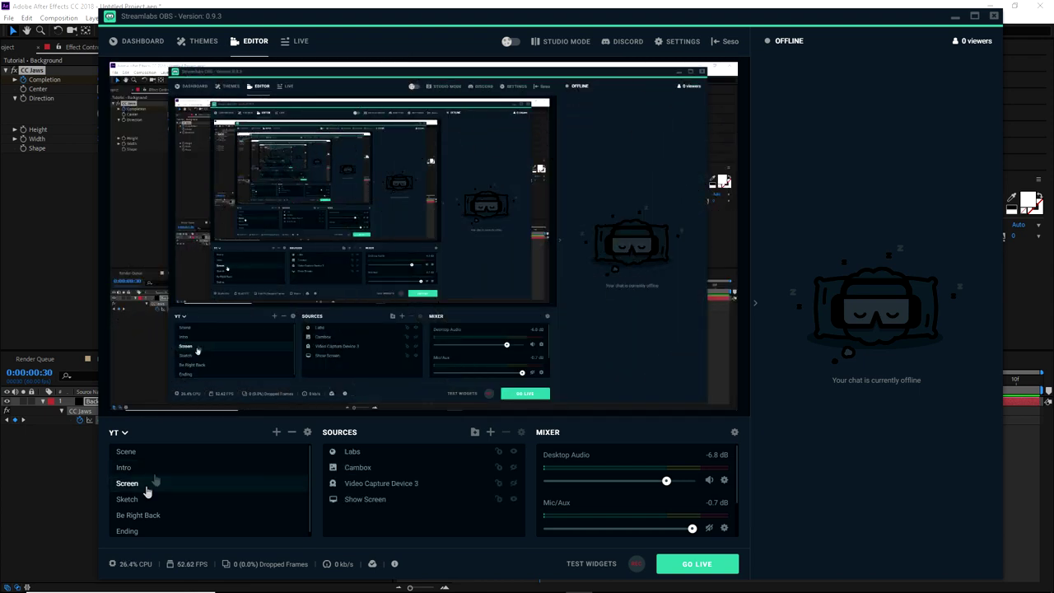
key(alt+Tab)
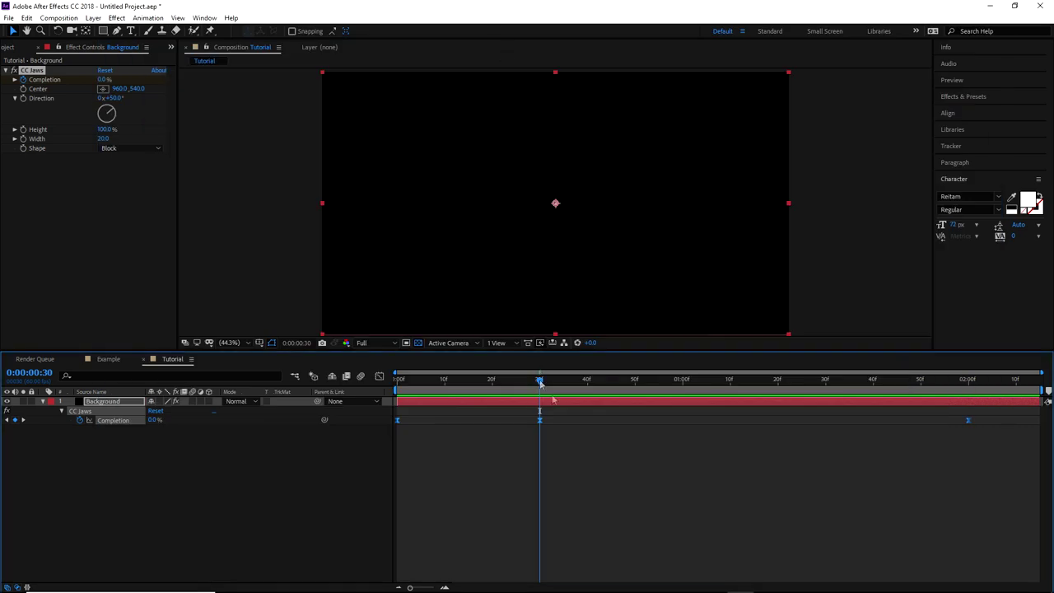
mouse_move(702, 557)
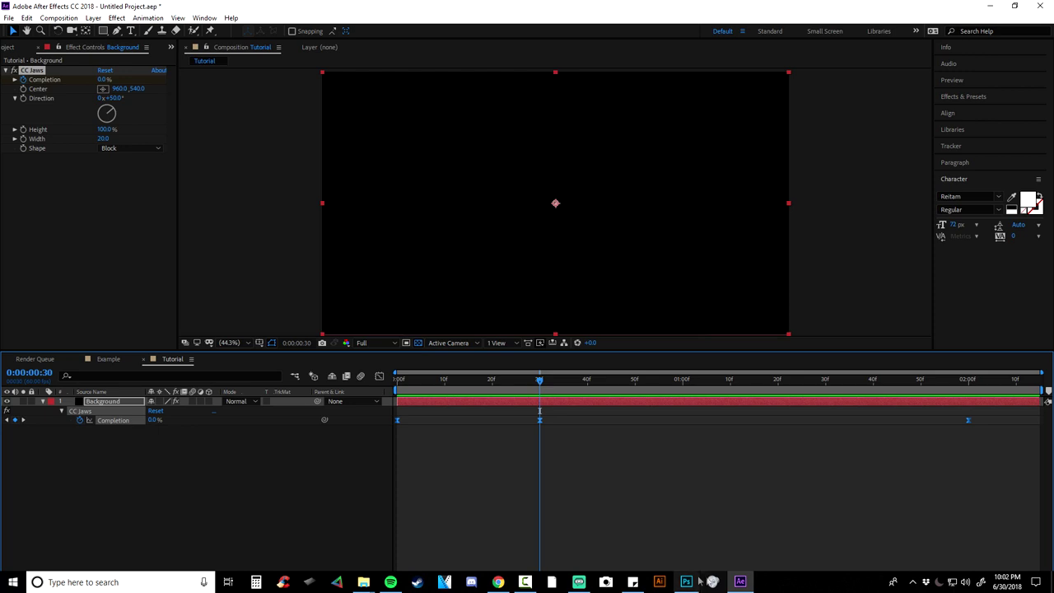
In Streamlabs OBS, switch to the scene named Scene, reopen the scene transition settings, and choose Frame as the stinger's transition point type
click(579, 582)
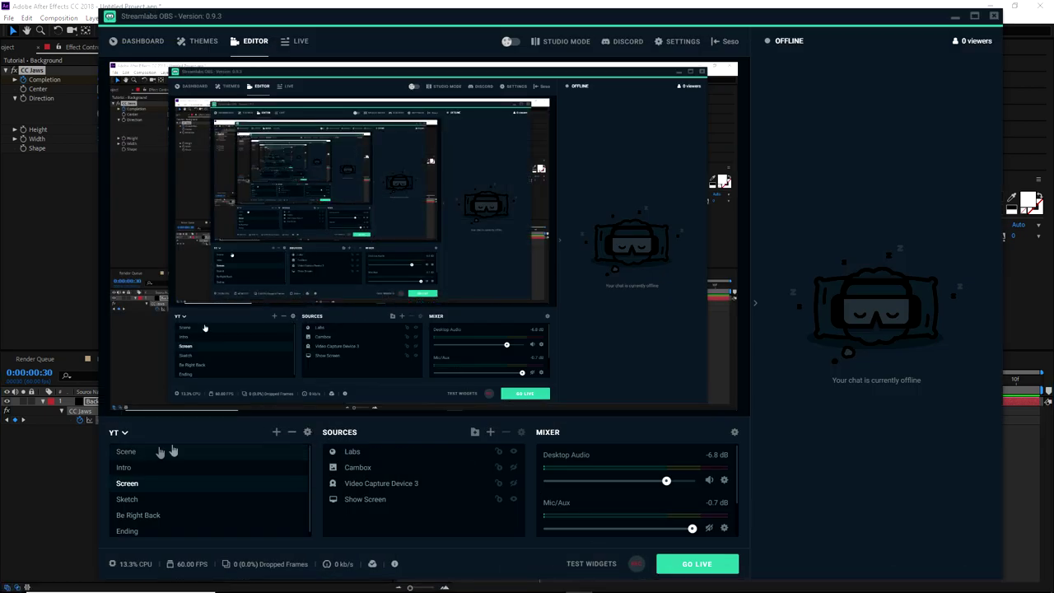
click(158, 452)
click(308, 433)
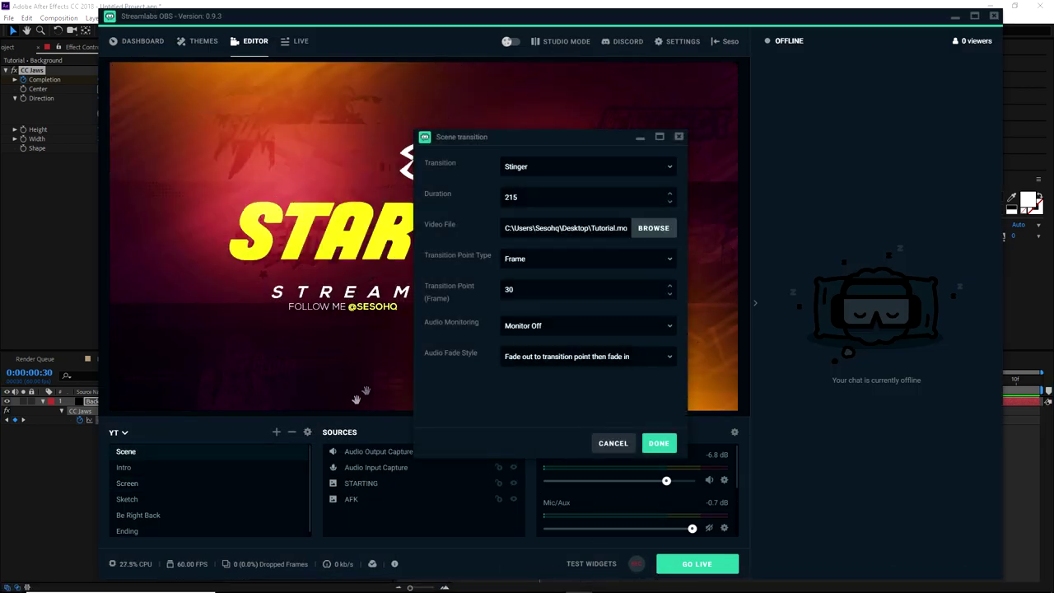
click(509, 261)
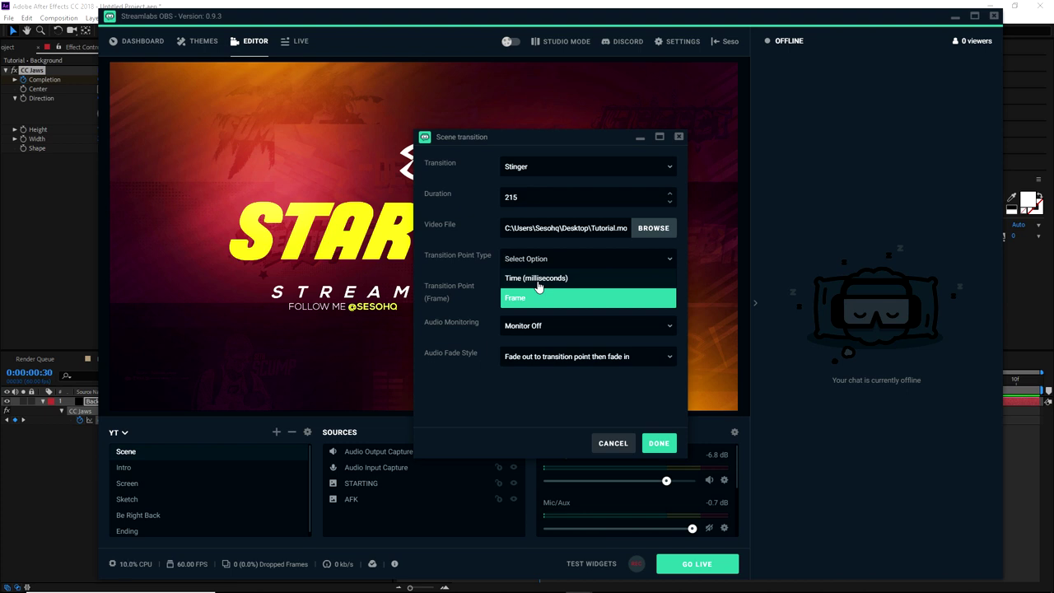
click(532, 299)
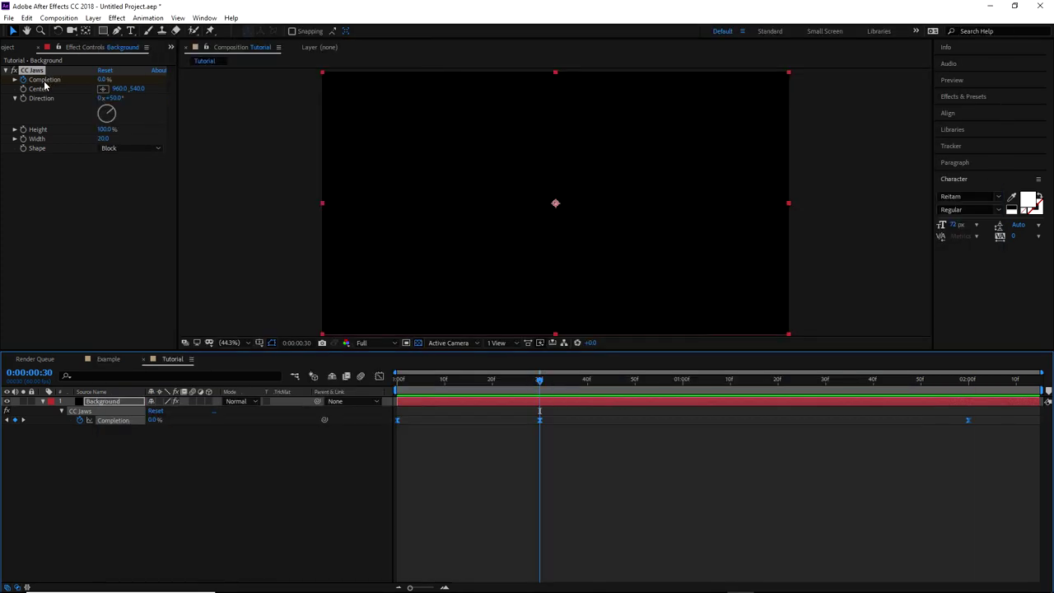
Compare frames 29 and 30 in After Effects' Tutorial timeline, and apply the stinger settings in Streamlabs OBS
mouse_move(540, 383)
mouse_down()
mouse_move(401, 381)
mouse_move(536, 382)
mouse_up()
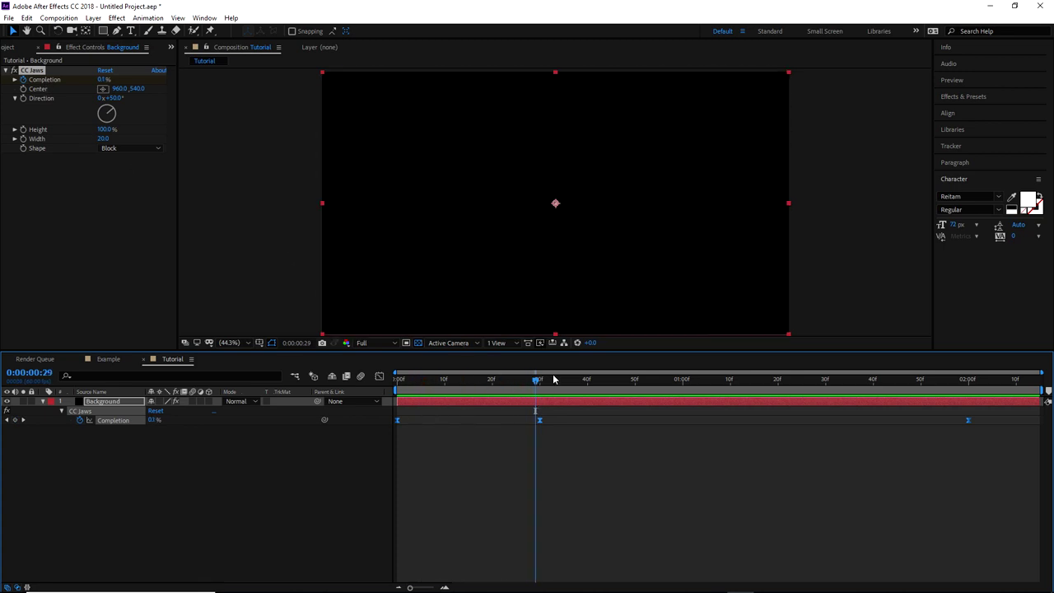
click(540, 384)
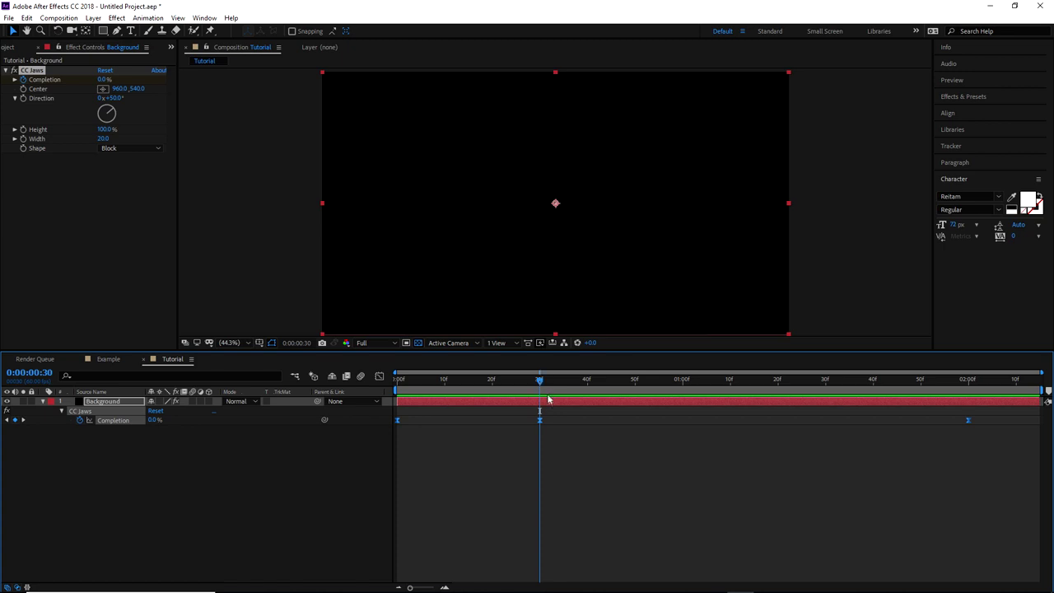
mouse_move(685, 592)
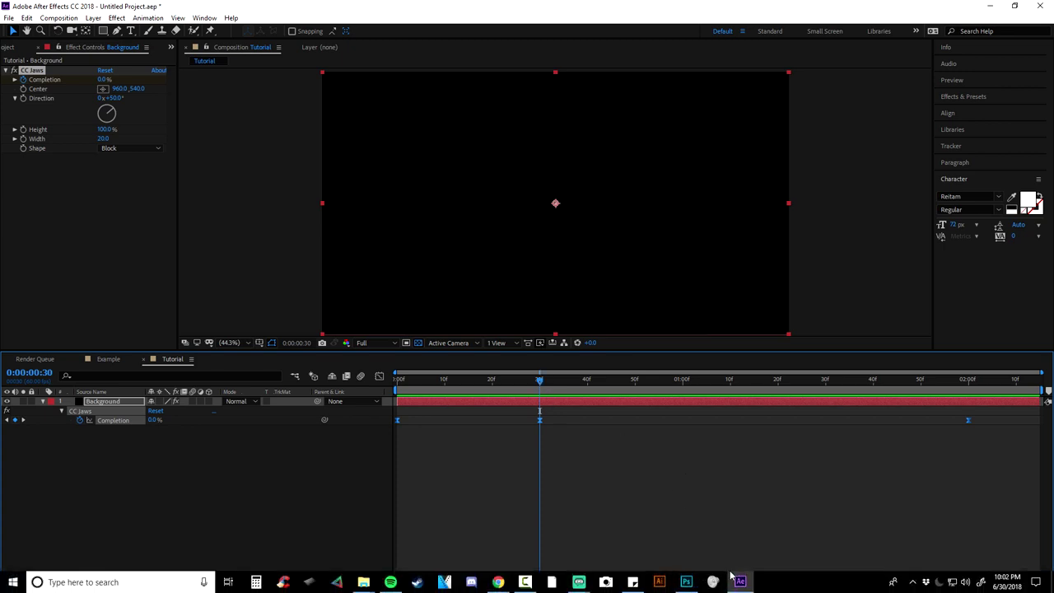
mouse_move(579, 582)
click(615, 517)
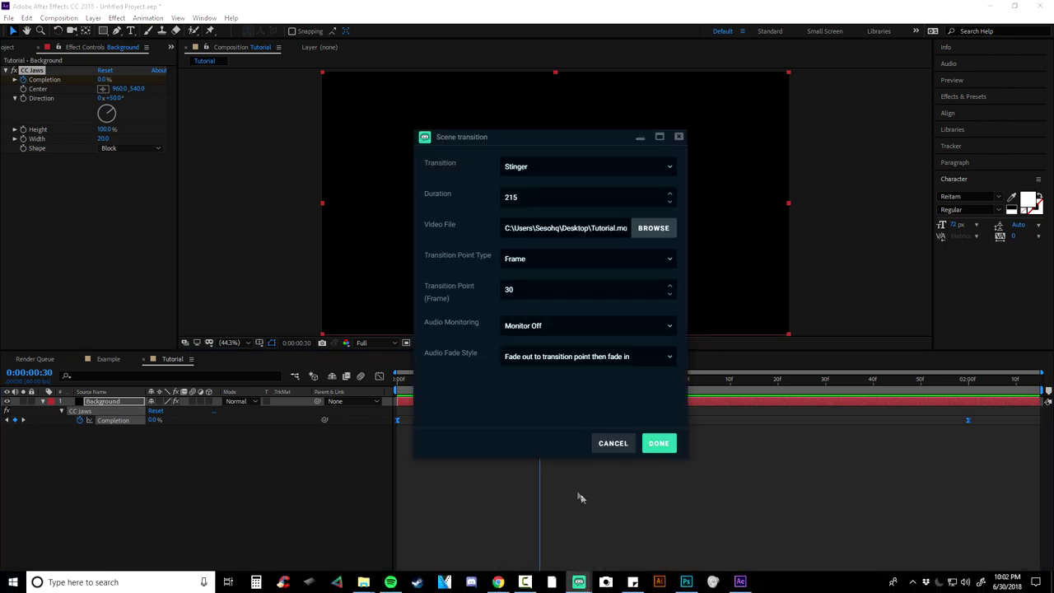
click(659, 443)
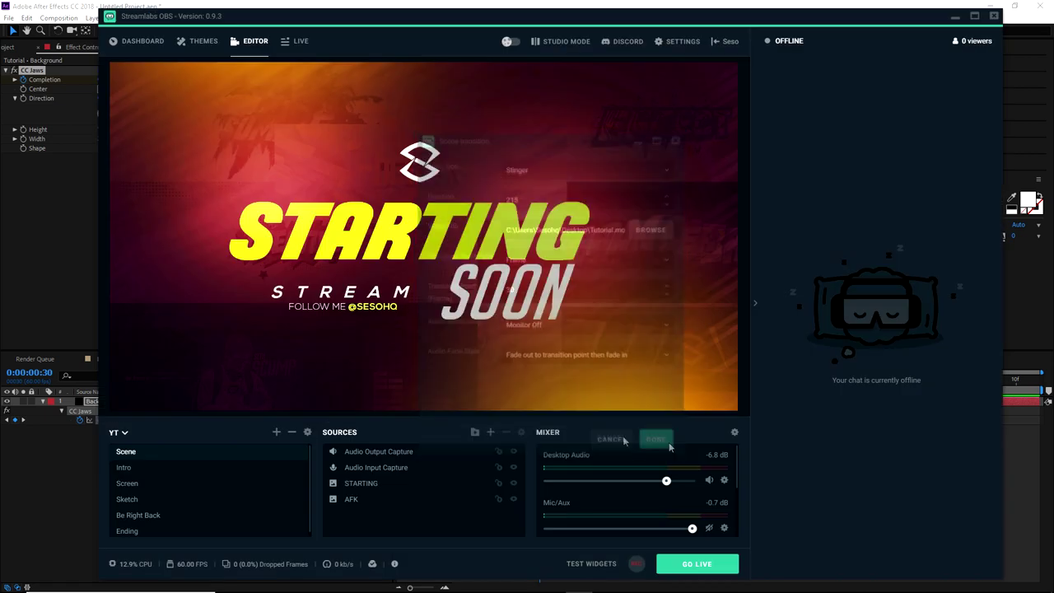
Test the stinger by switching to the Intro and Screen scenes and back to Scene
click(152, 468)
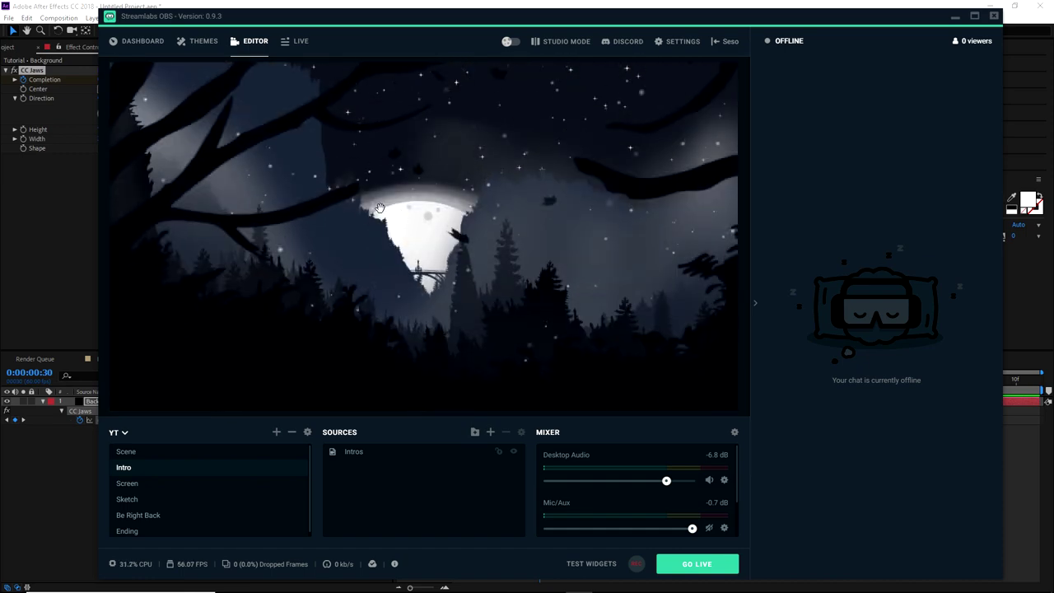
click(153, 485)
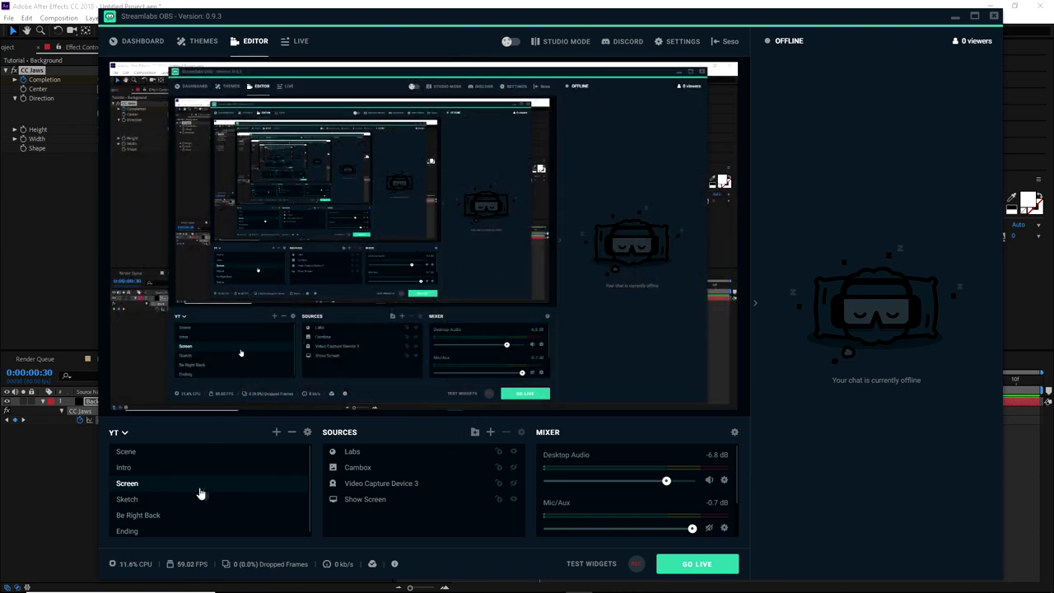
click(148, 458)
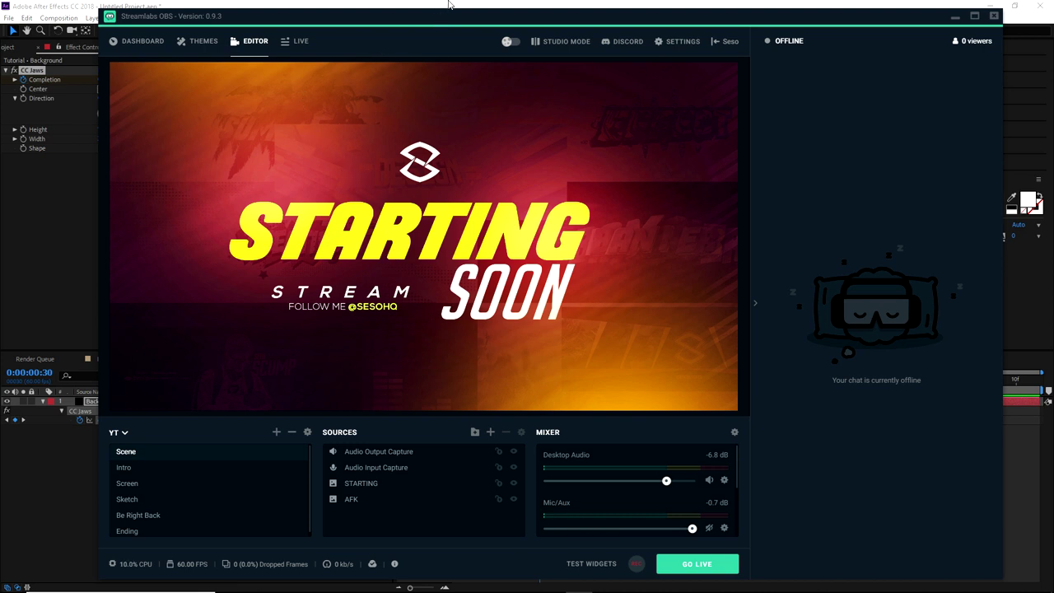
Return to After Effects and preview the Example composition's transition from its first frame
click(449, 4)
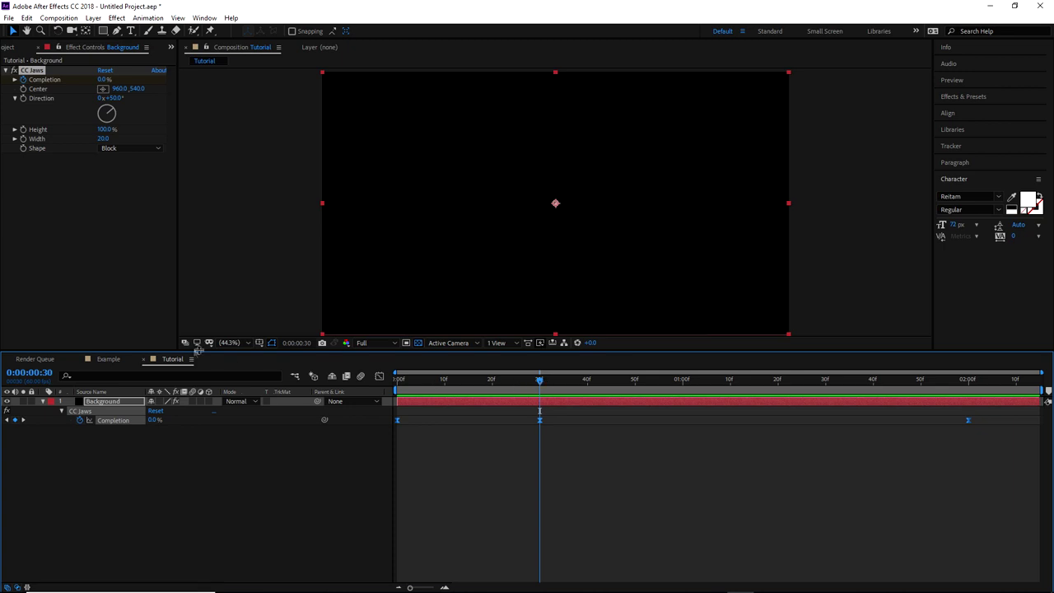
click(108, 359)
key(Home)
key(space)
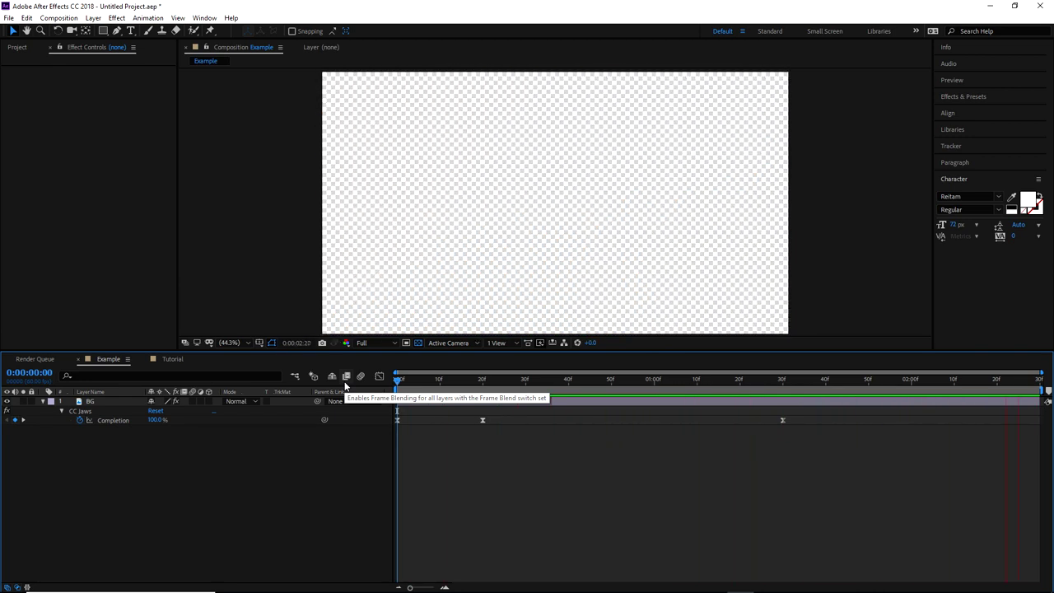
key(space)
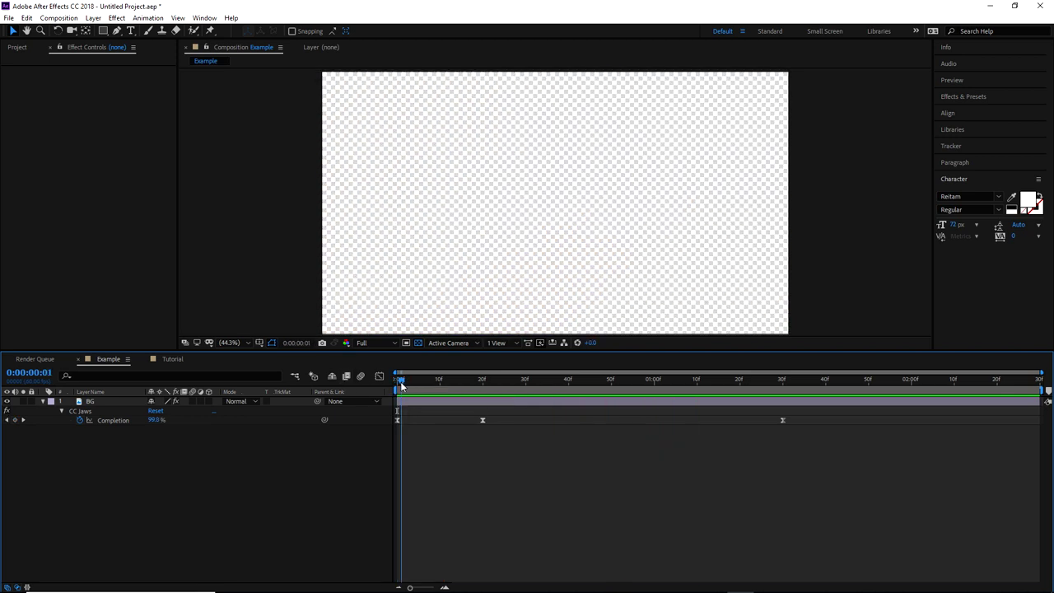
Inspect the BG layer's CC Jaws settings and its available shape options, leaving Block selected
click(115, 401)
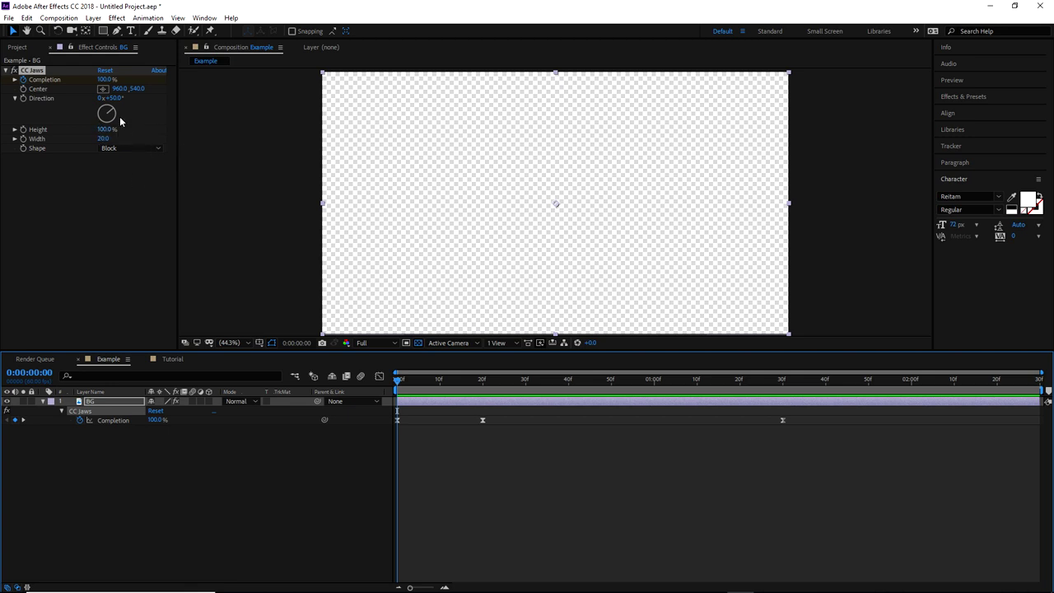
click(115, 149)
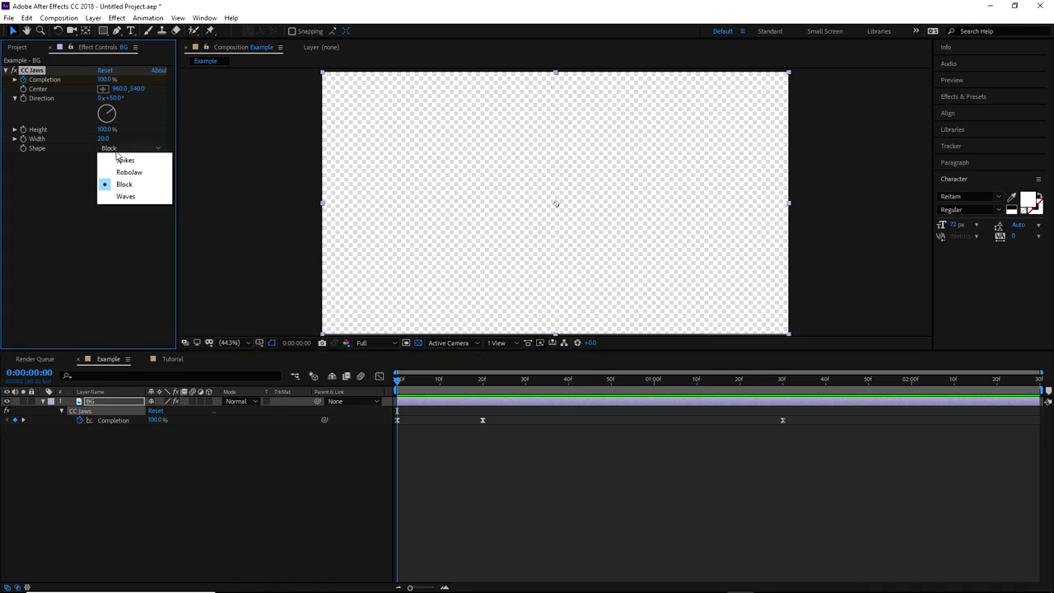
click(231, 187)
click(230, 189)
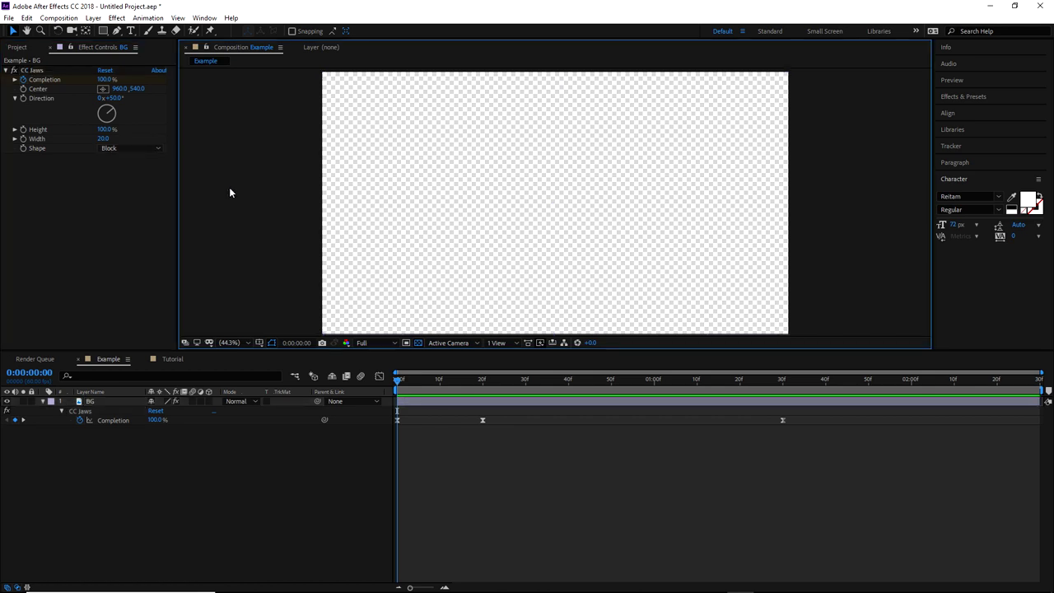